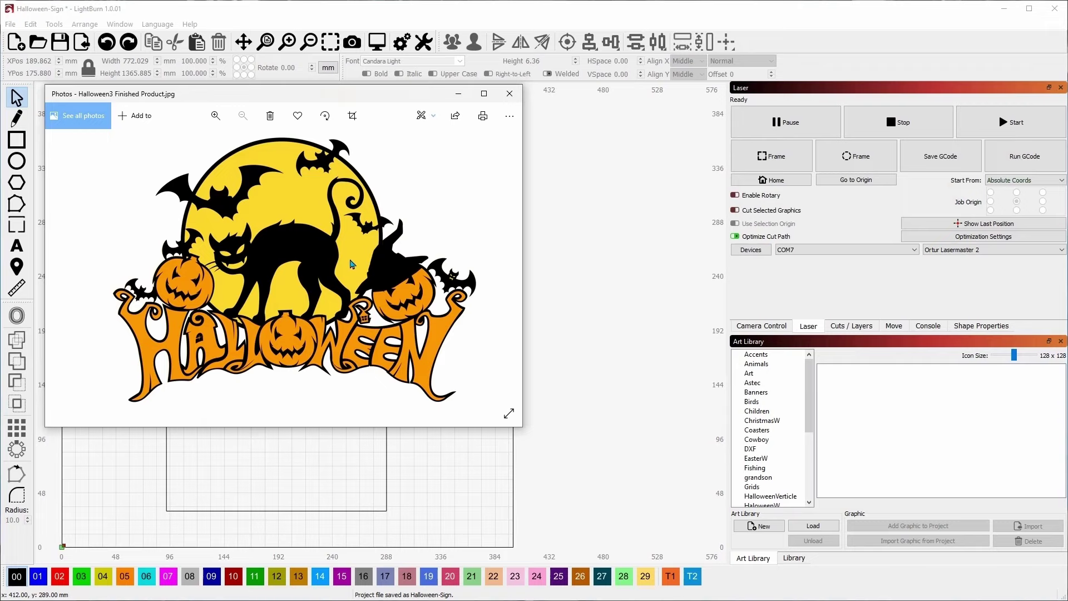
# - Bring the drawing window forward and rotate the whole Halloween artwork group 90 degrees clockwise
pyautogui.click(591, 276)
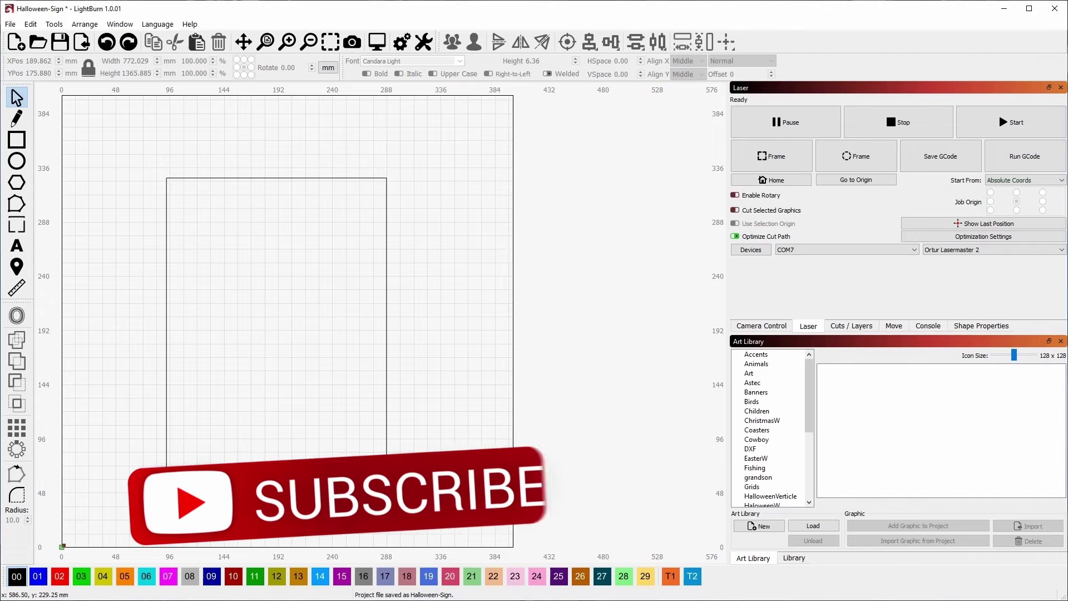
pyautogui.moveTo(612, 285); pyautogui.dragTo(307, 286)
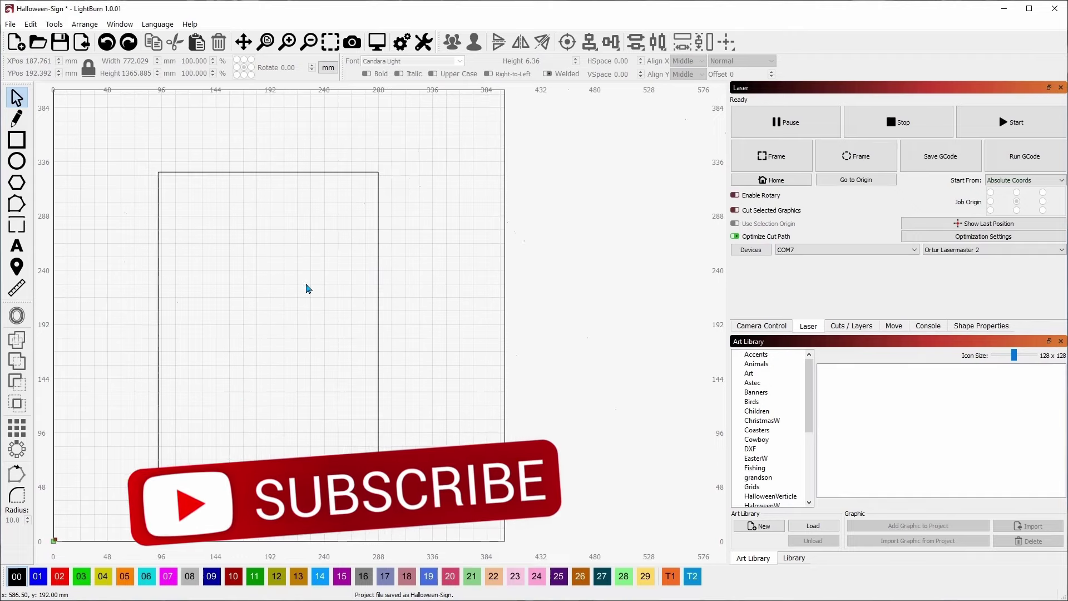
pyautogui.click(330, 43)
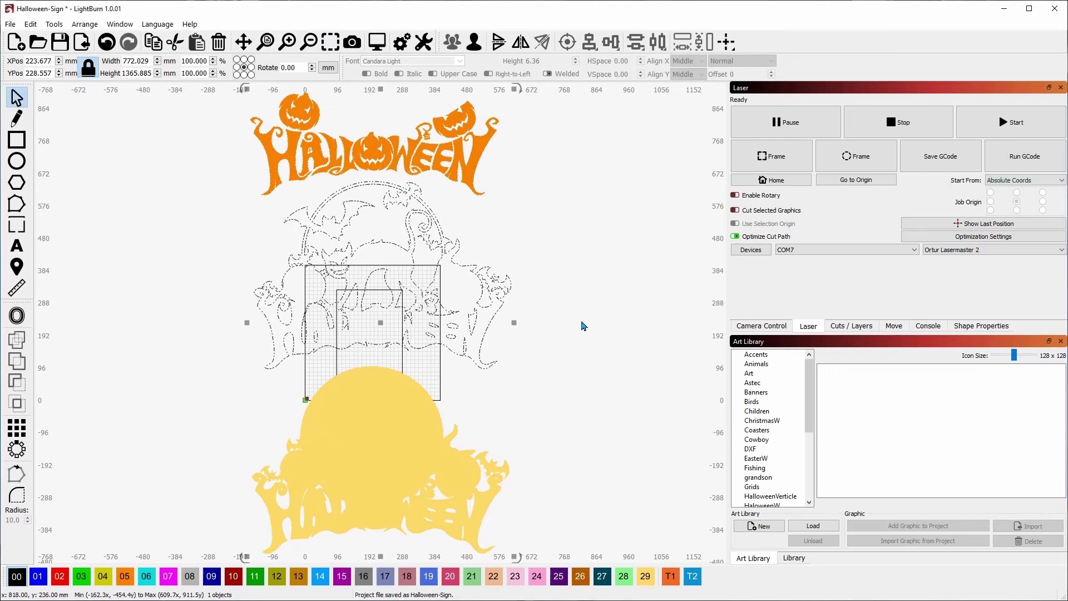
pyautogui.hotkey('ctrl', '.')
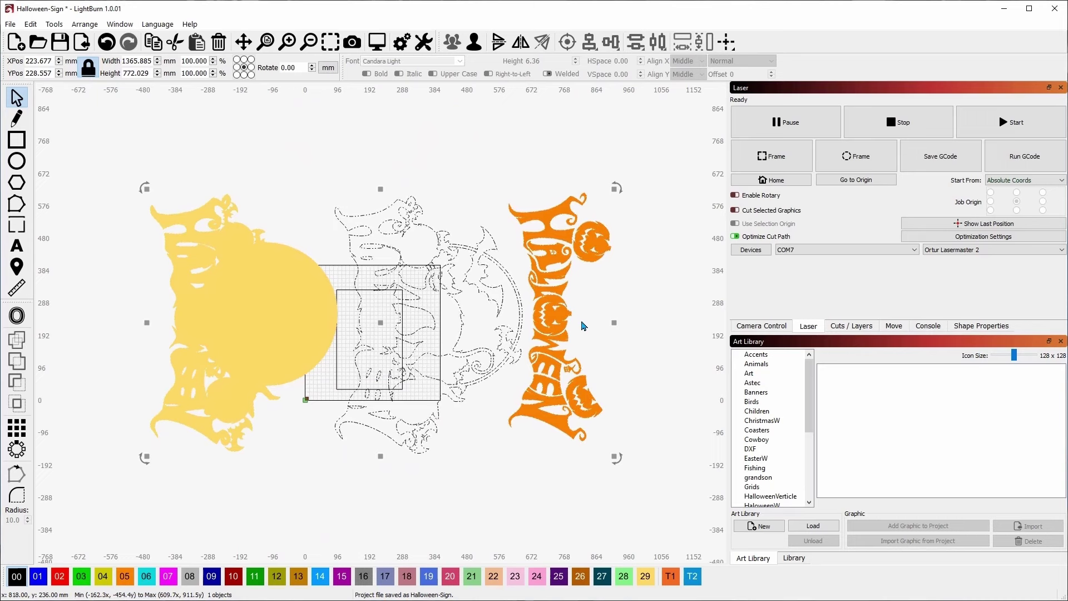
pyautogui.hotkey('ctrl', 'z')
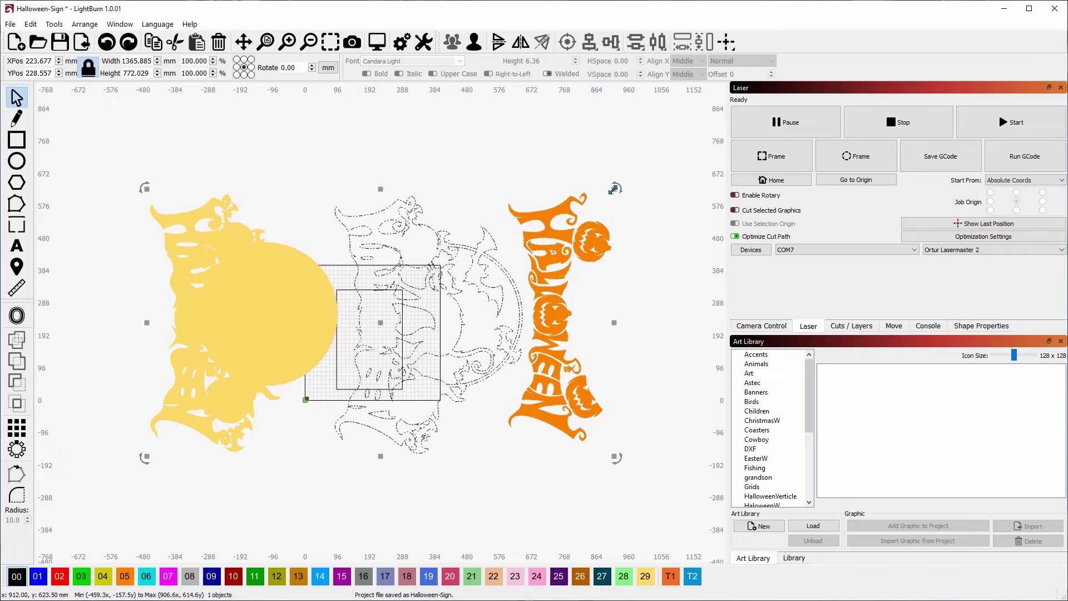
# - Scale the artwork group down to about 539 mm wide and move its yellow backing over the template rectangle
pyautogui.moveTo(613, 189); pyautogui.dragTo(460, 275)
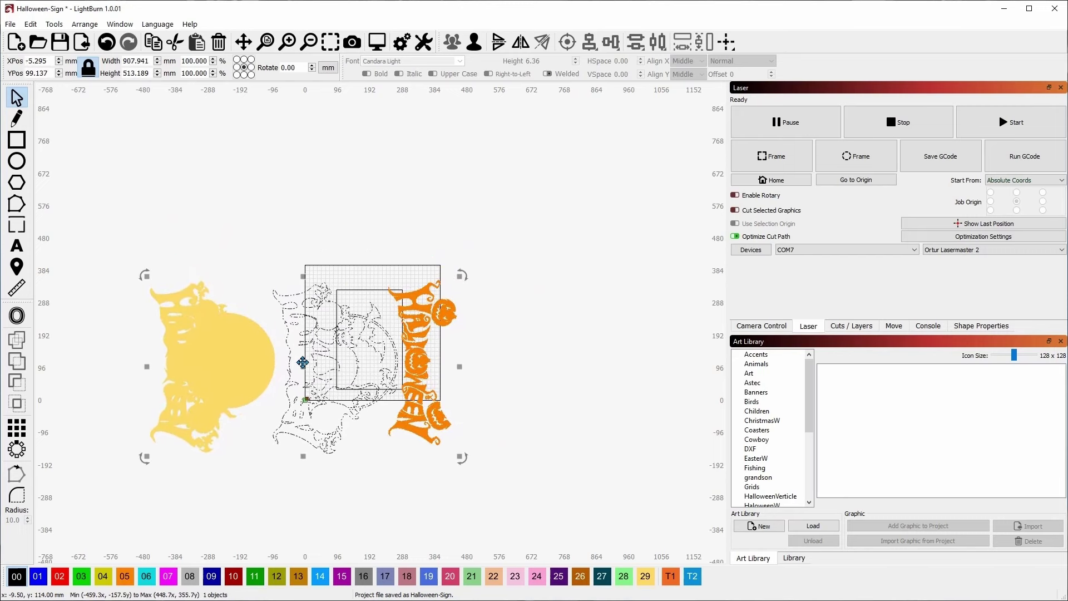
pyautogui.moveTo(304, 369); pyautogui.dragTo(459, 344)
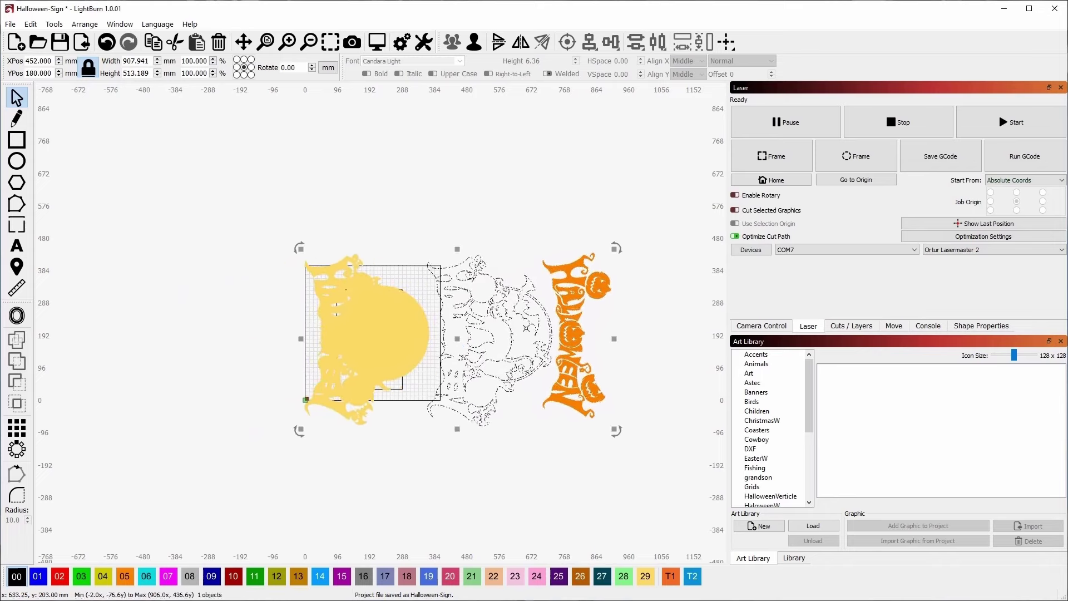
pyautogui.moveTo(616, 249); pyautogui.dragTo(560, 283)
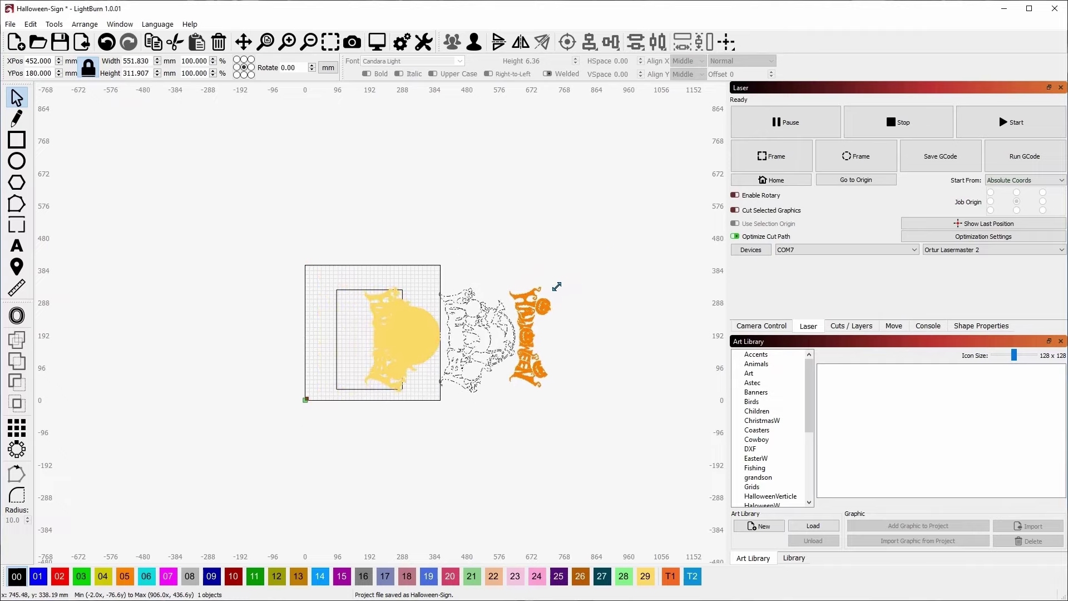
pyautogui.moveTo(457, 344); pyautogui.dragTo(433, 342)
pyautogui.scroll(2, 428, 334)
pyautogui.scroll(3, 390, 334)
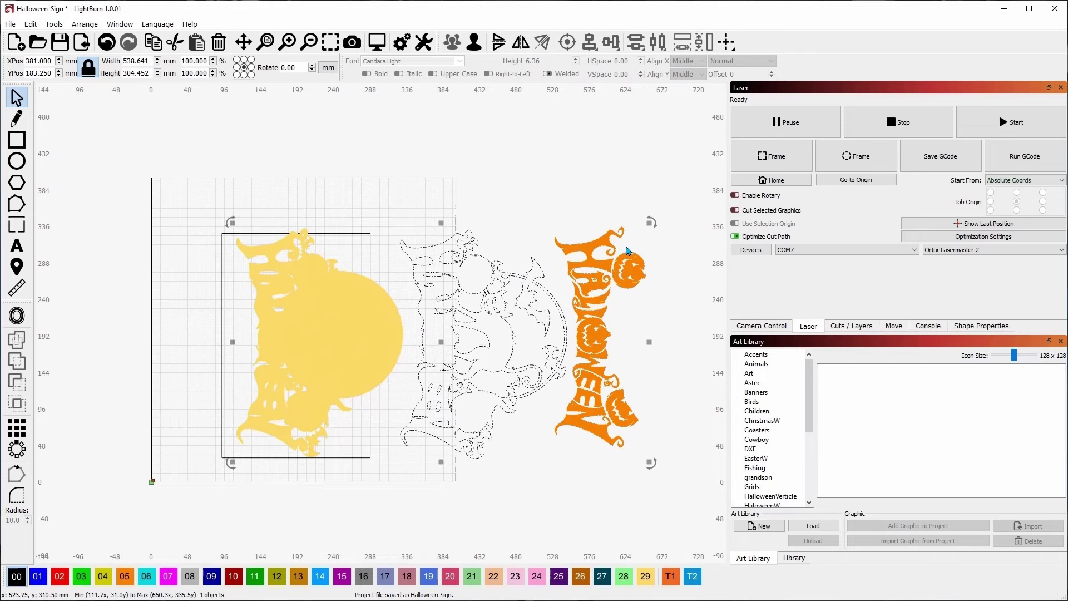
# - Resize the artwork group to about 451 mm wide and reposition it so the yellow backing fits inside the template rectangle
pyautogui.moveTo(649, 222); pyautogui.dragTo(581, 260)
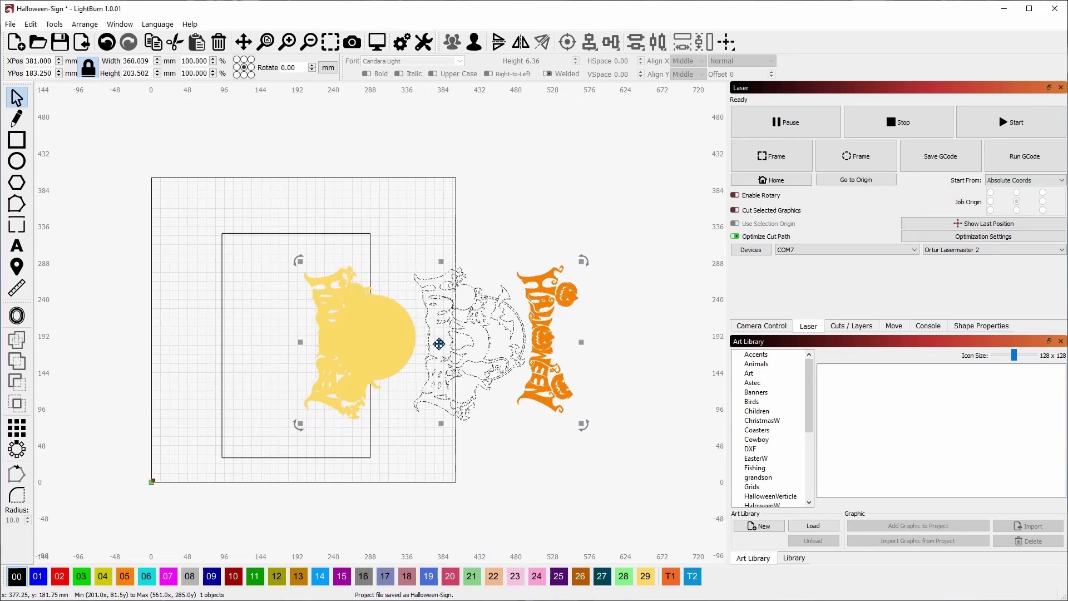
pyautogui.moveTo(439, 344); pyautogui.dragTo(380, 347)
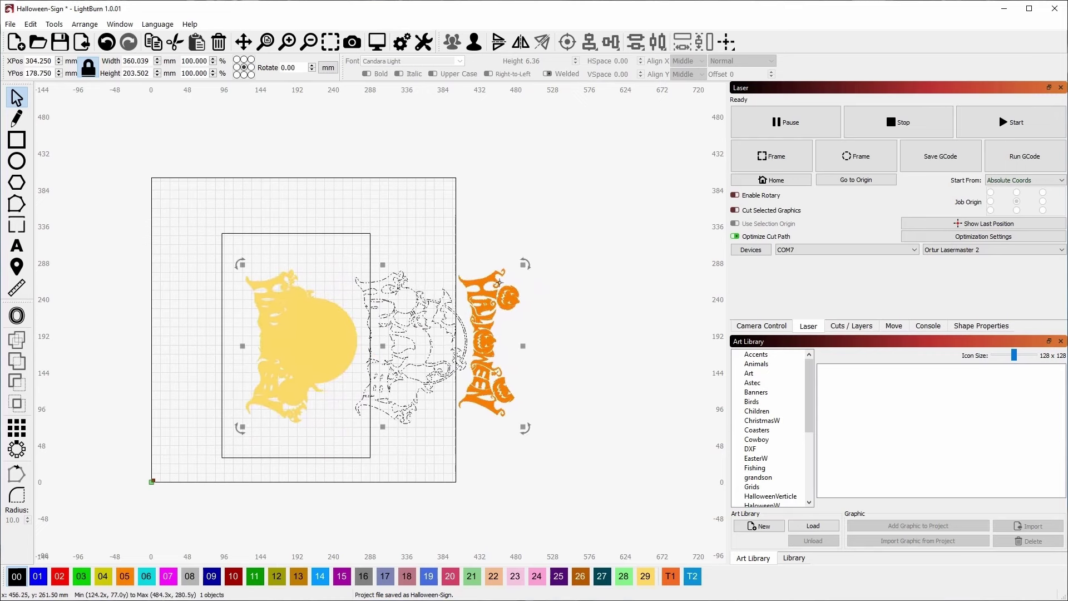
pyautogui.moveTo(520, 264); pyautogui.dragTo(536, 248)
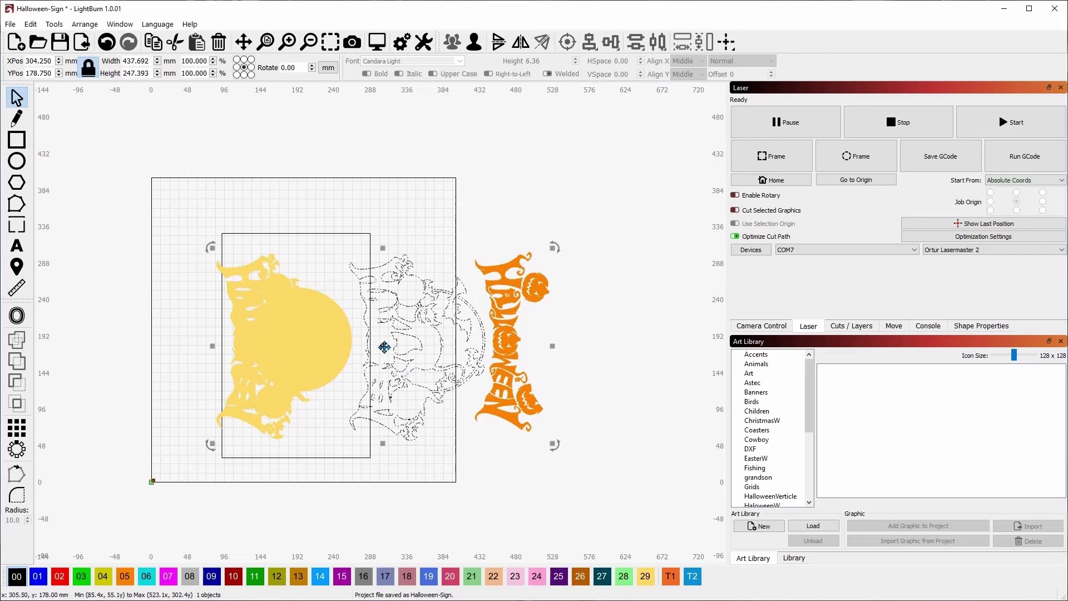
pyautogui.moveTo(384, 347); pyautogui.dragTo(400, 346)
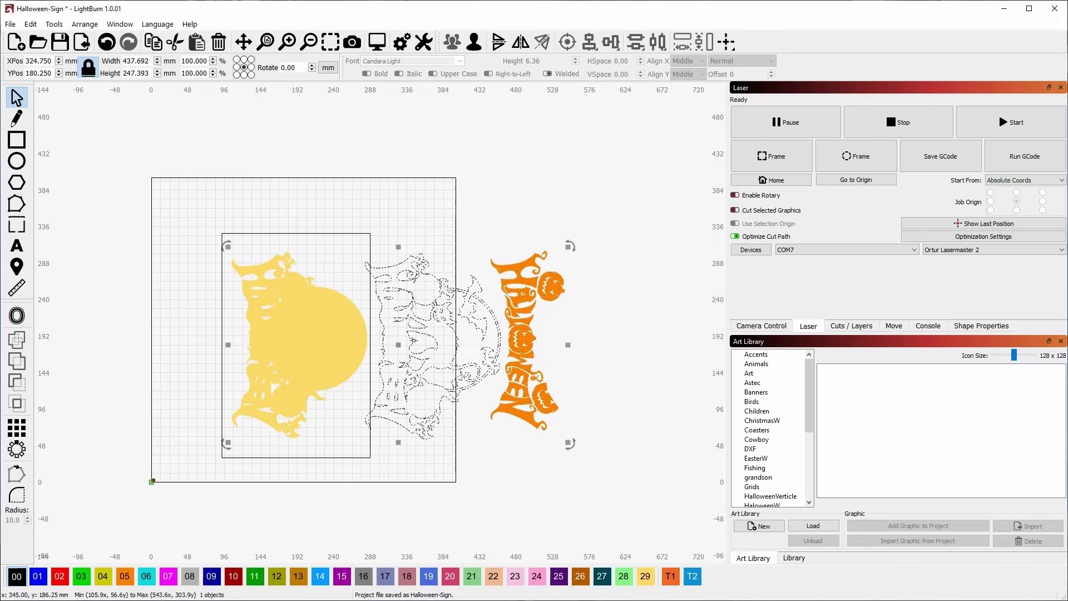
pyautogui.moveTo(568, 246); pyautogui.dragTo(568, 243)
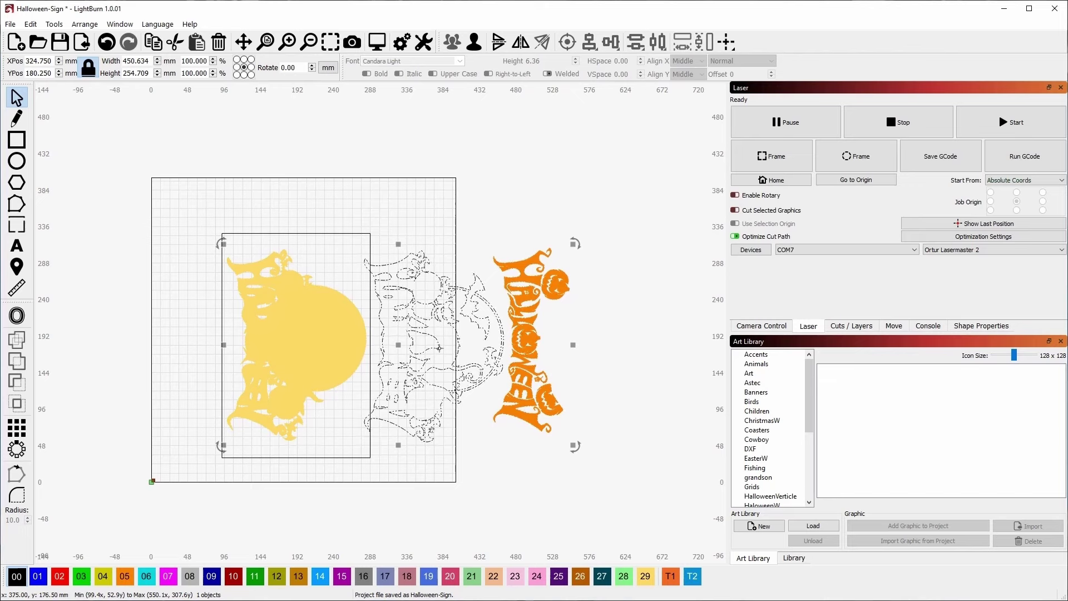
pyautogui.moveTo(398, 346)
pyautogui.mouseDown()
pyautogui.moveTo(206, 351)
pyautogui.moveTo(409, 345)
pyautogui.moveTo(398, 346)
pyautogui.mouseUp()
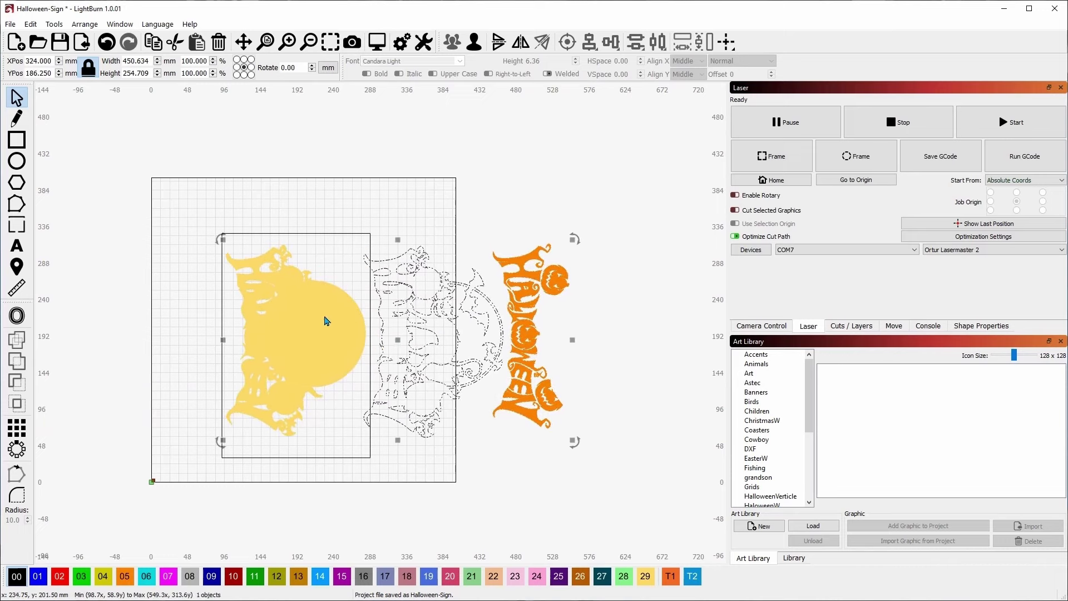
# - Move the artwork clear of the work area and assign the template rectangle to tool layer T1
pyautogui.moveTo(327, 321); pyautogui.dragTo(664, 332)
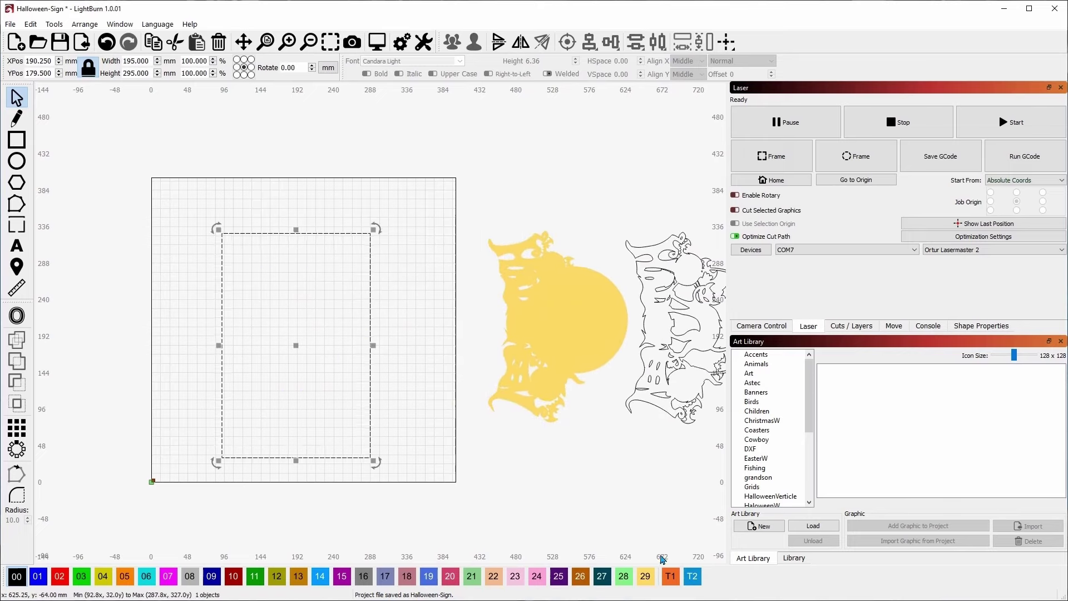
pyautogui.click(671, 577)
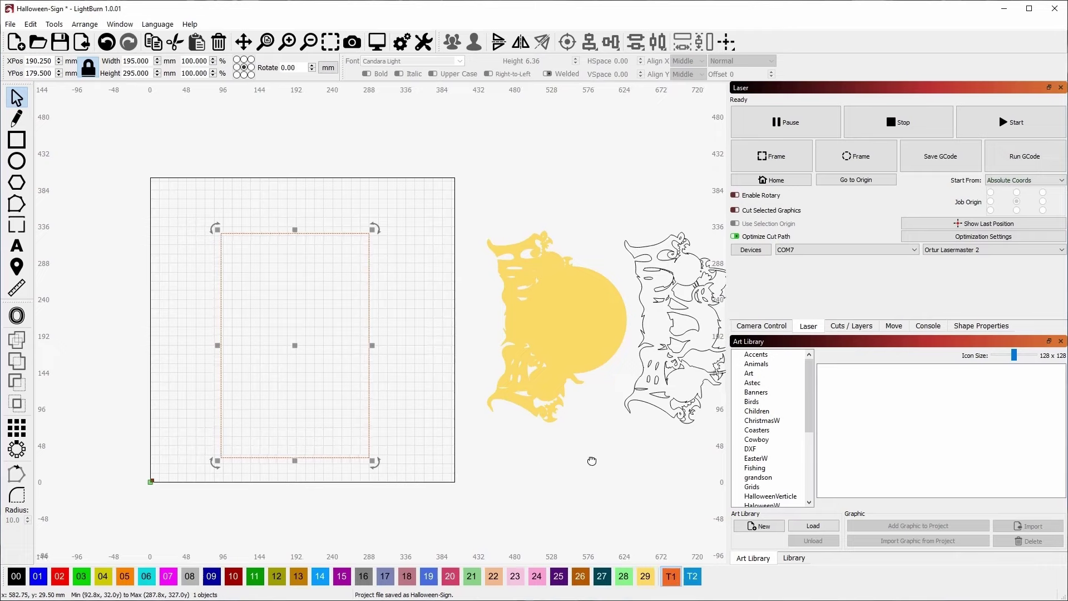
# - Ungroup the artwork into its separate pieces and centre the yellow backing inside the template rectangle
pyautogui.click(425, 265)
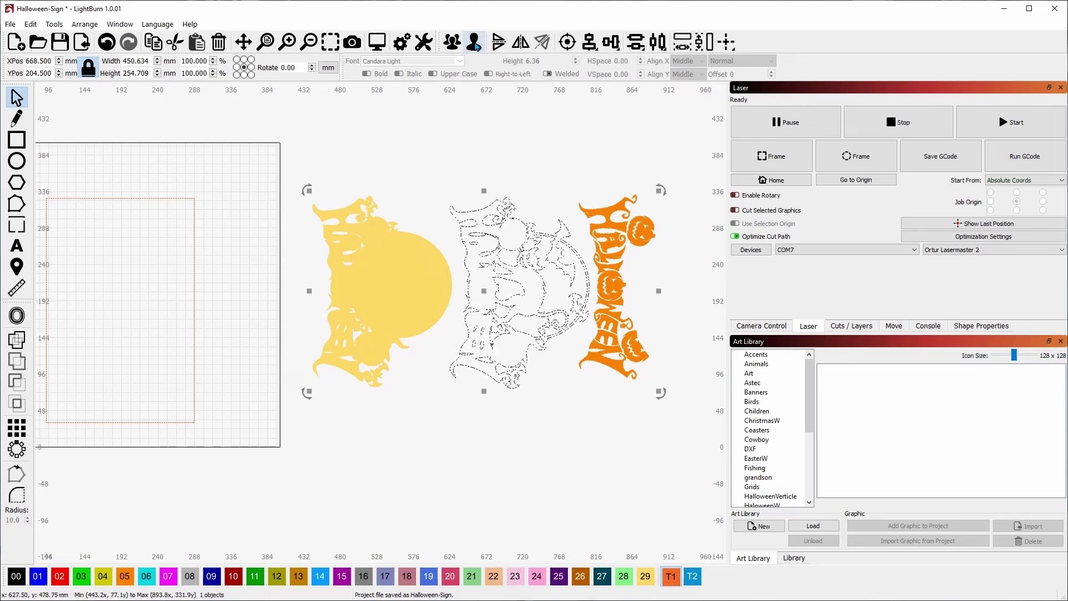
pyautogui.click(472, 368)
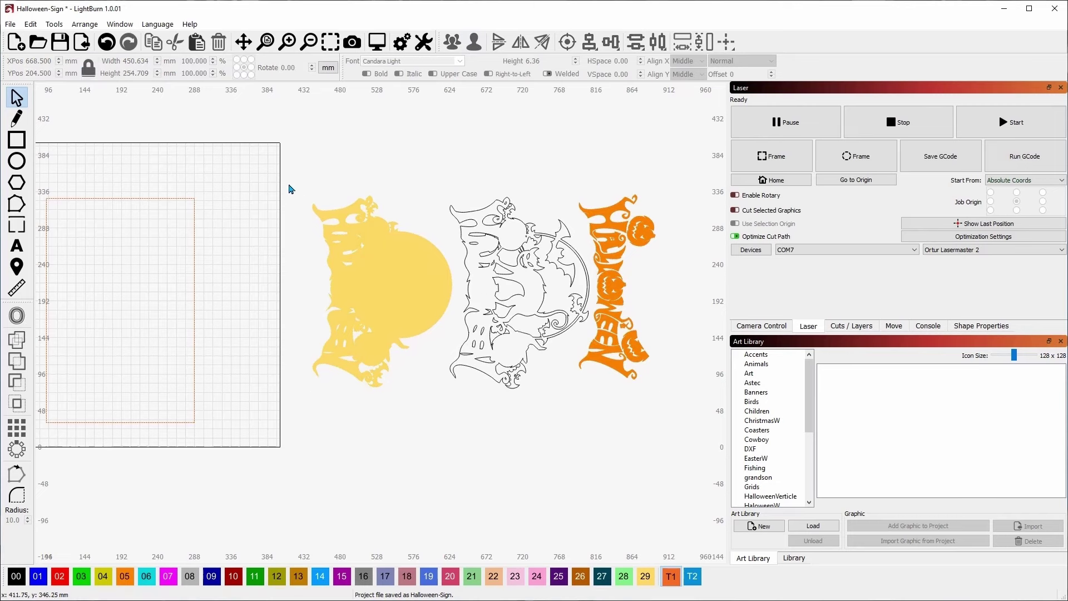
pyautogui.moveTo(288, 185); pyautogui.dragTo(454, 419)
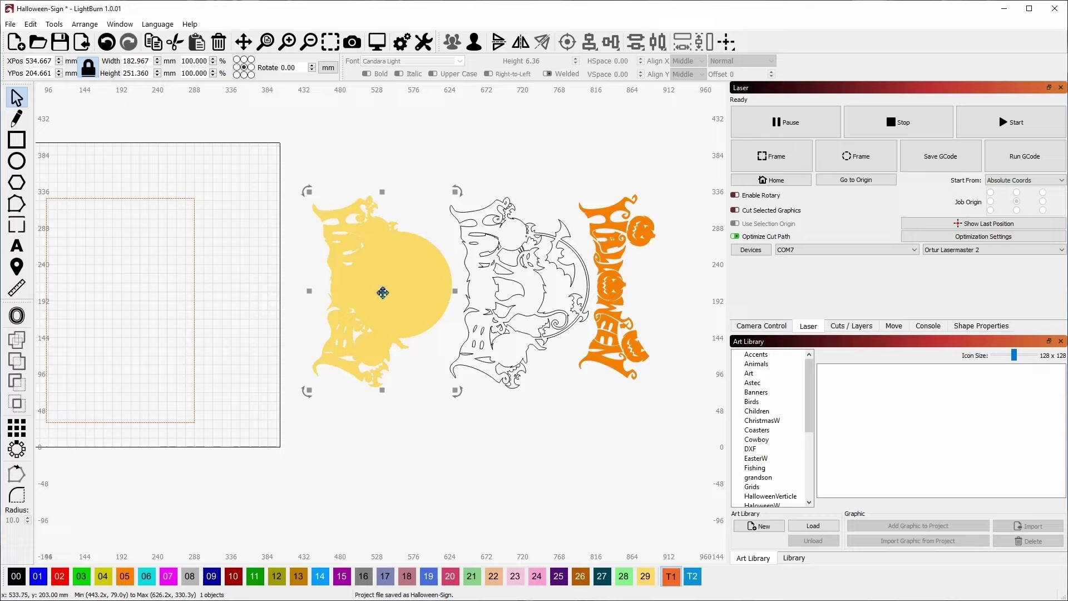
pyautogui.moveTo(383, 293); pyautogui.dragTo(121, 307)
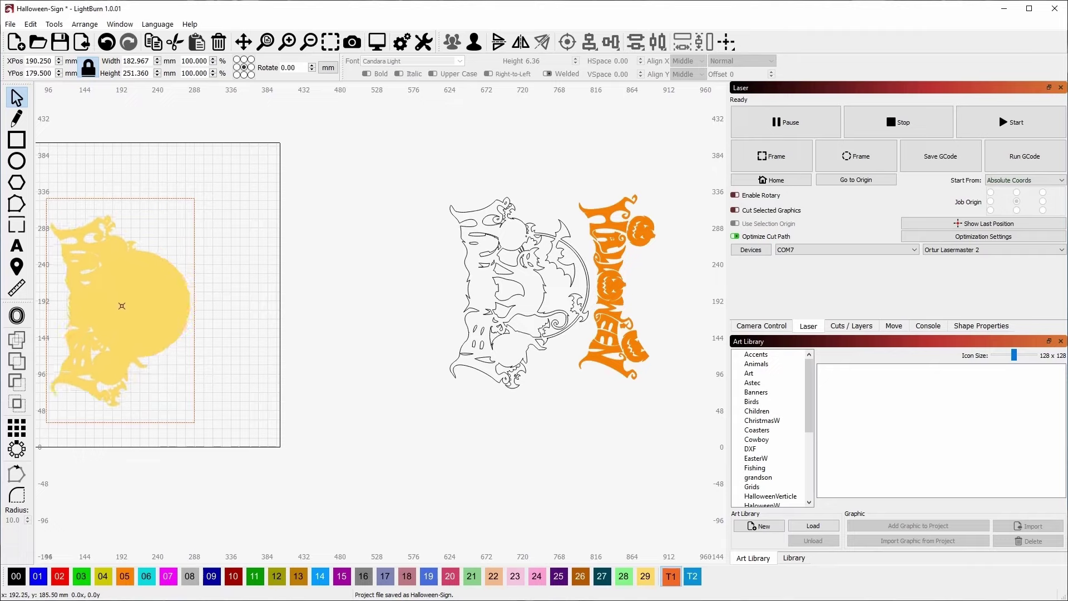
pyautogui.click(362, 275)
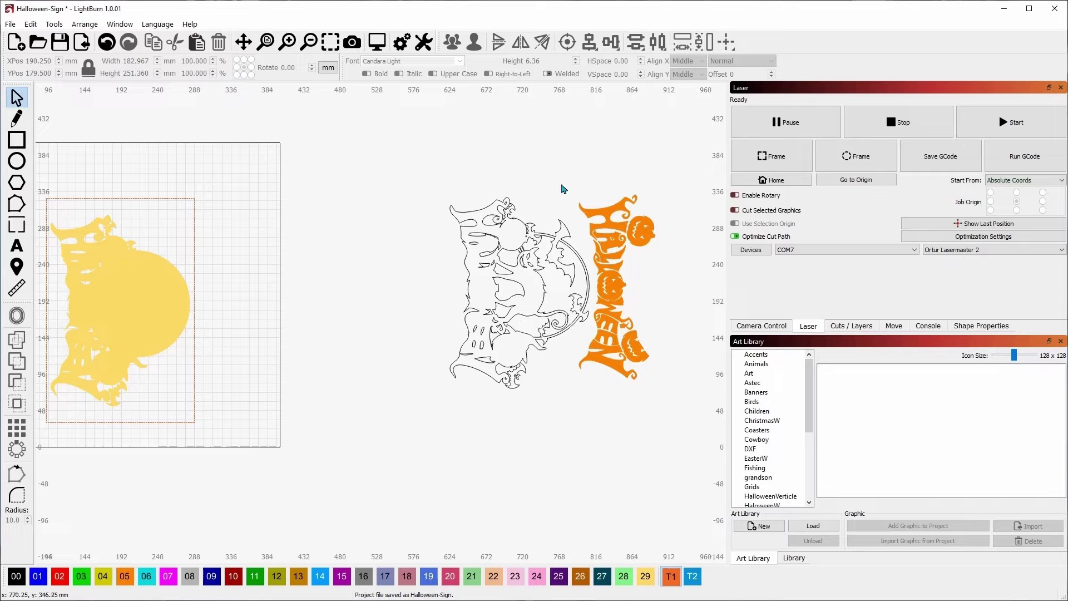
# - Separate the remaining pieces by placing the orange lettering beside the work area and the black cat outline beyond it
pyautogui.moveTo(573, 183); pyautogui.dragTo(667, 400)
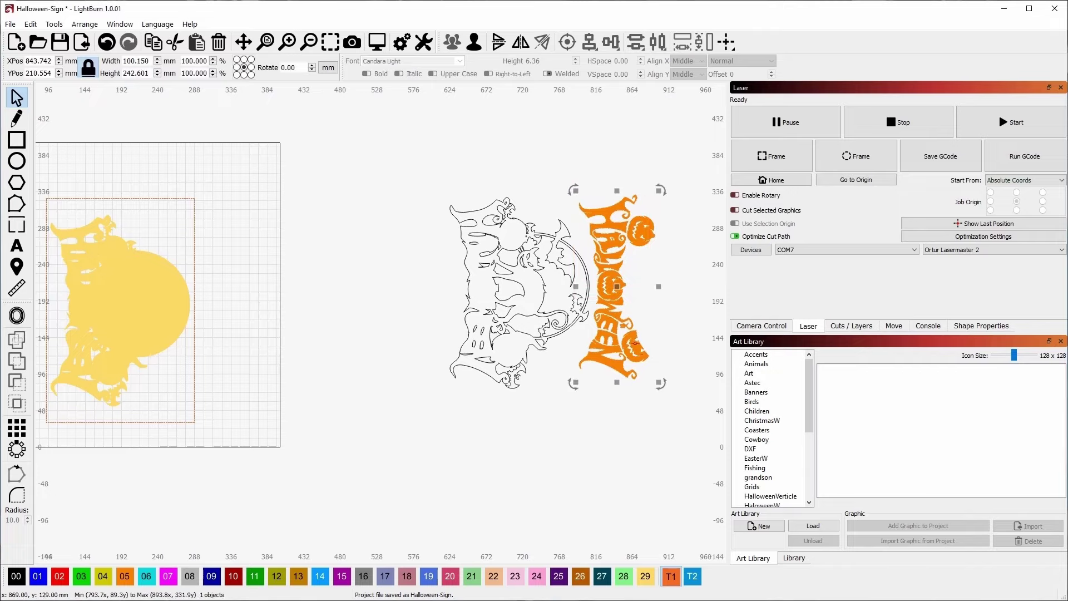
pyautogui.moveTo(618, 289); pyautogui.dragTo(366, 269)
pyautogui.moveTo(436, 182); pyautogui.dragTo(608, 429)
pyautogui.moveTo(497, 378); pyautogui.dragTo(513, 359)
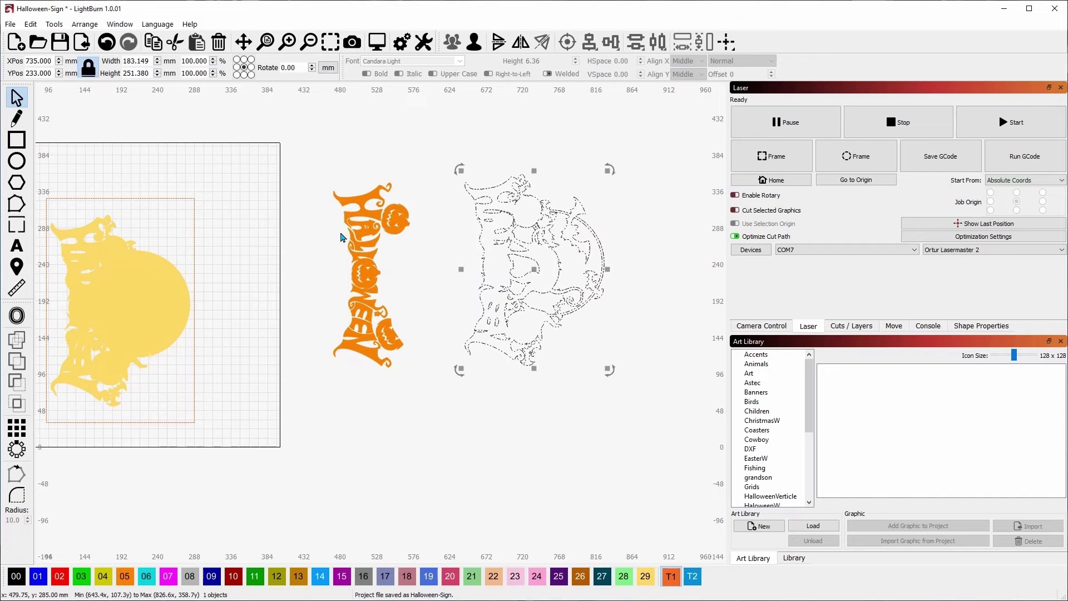
# - Assign the yellow backing piece inside the template rectangle to layer 00
pyautogui.moveTo(265, 294); pyautogui.dragTo(438, 219)
pyautogui.scroll(1, 402, 289)
pyautogui.scroll(2, 342, 257)
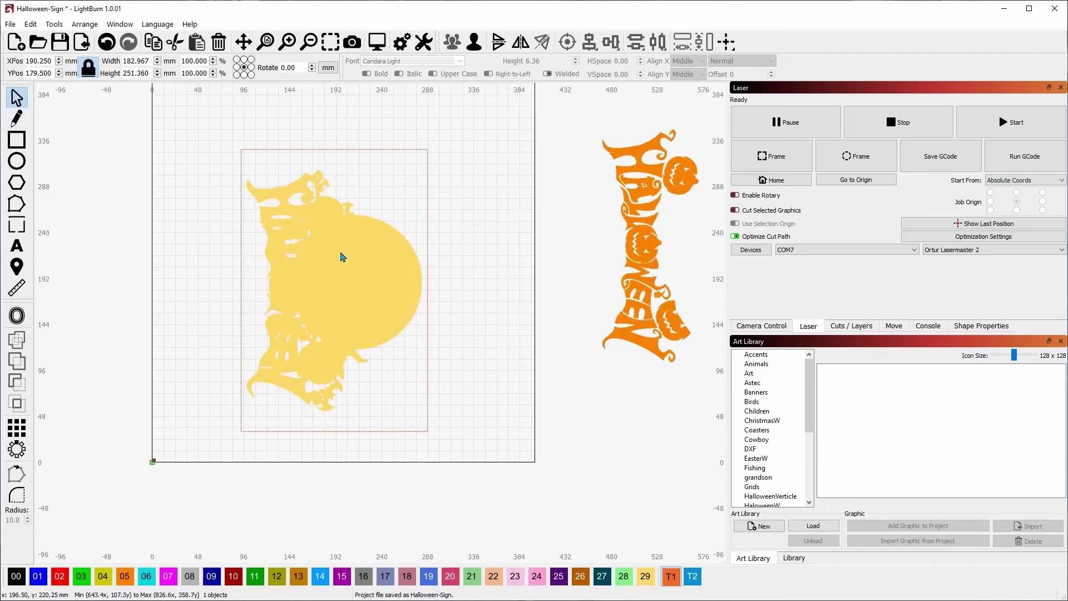
pyautogui.click(342, 257)
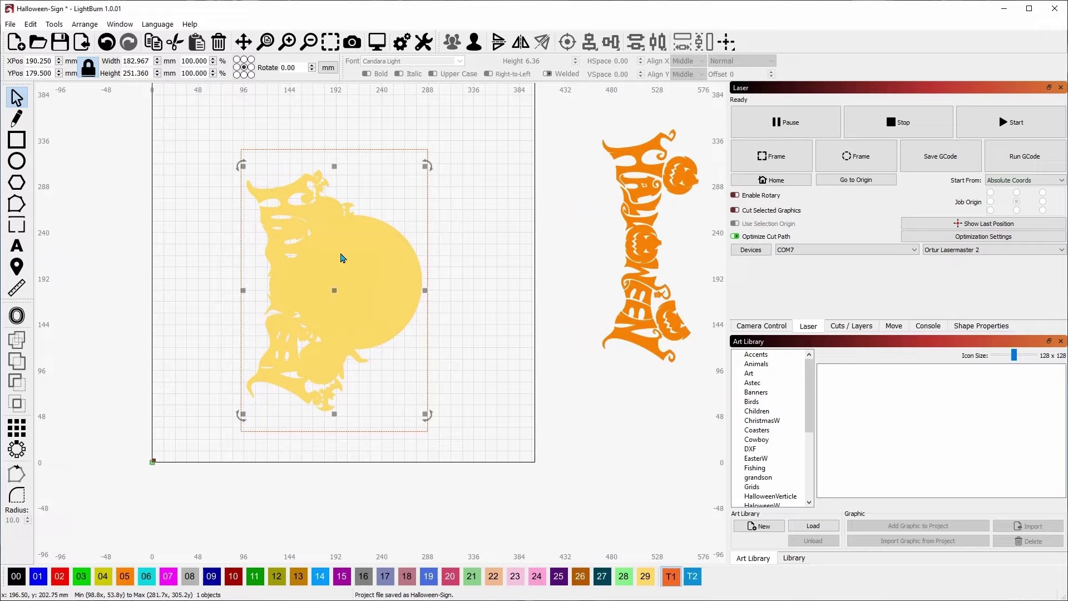
pyautogui.click(17, 577)
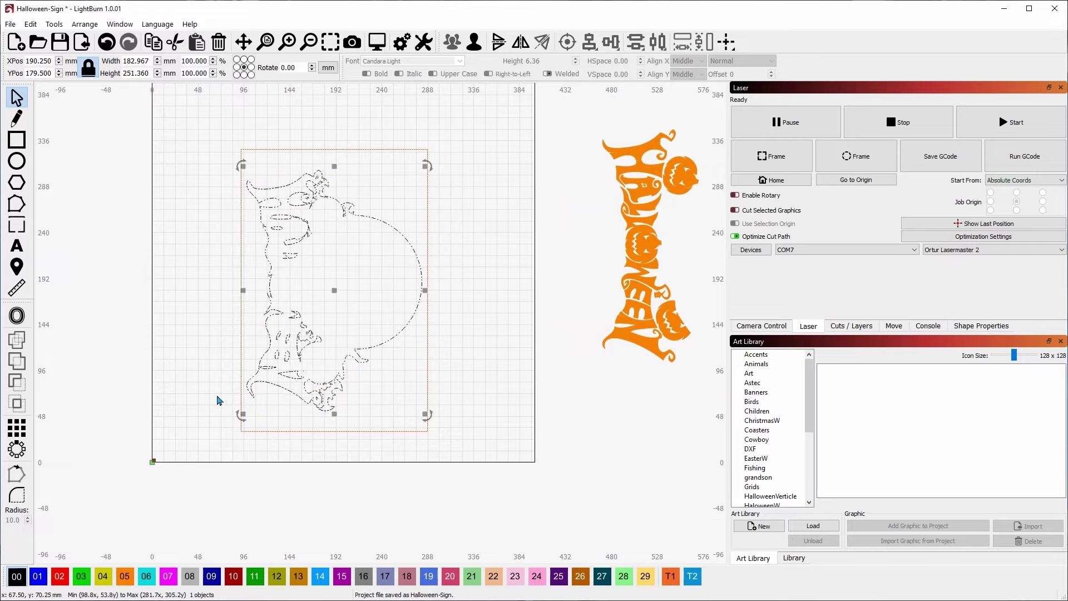
# - Ungroup the backing piece into its individual outline and cutout shapes, then clear the selection
pyautogui.scroll(3, 181, 341)
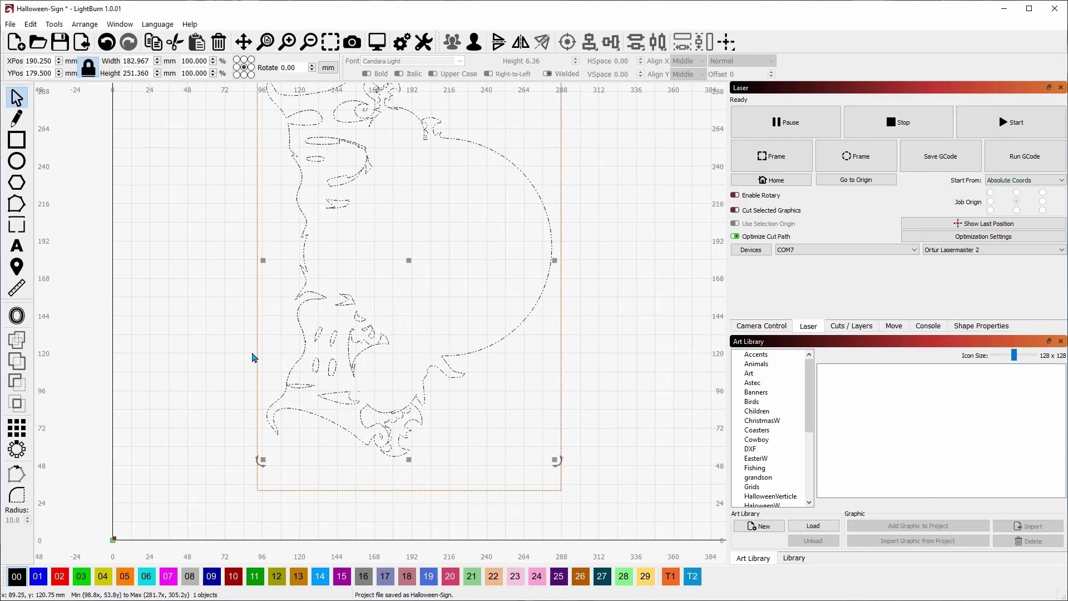
pyautogui.moveTo(225, 298); pyautogui.dragTo(191, 339)
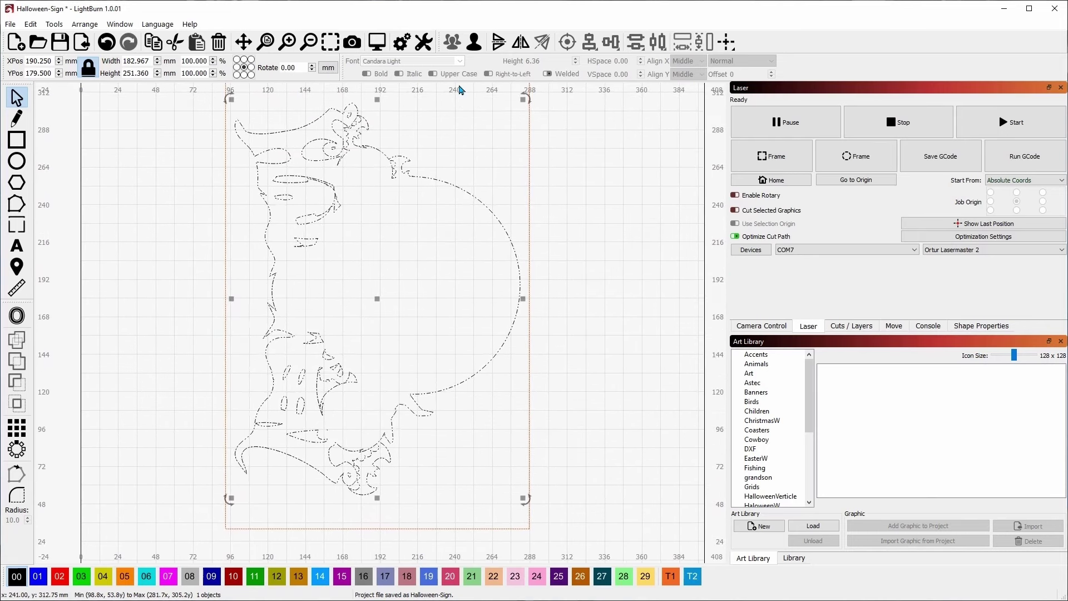
pyautogui.click(473, 43)
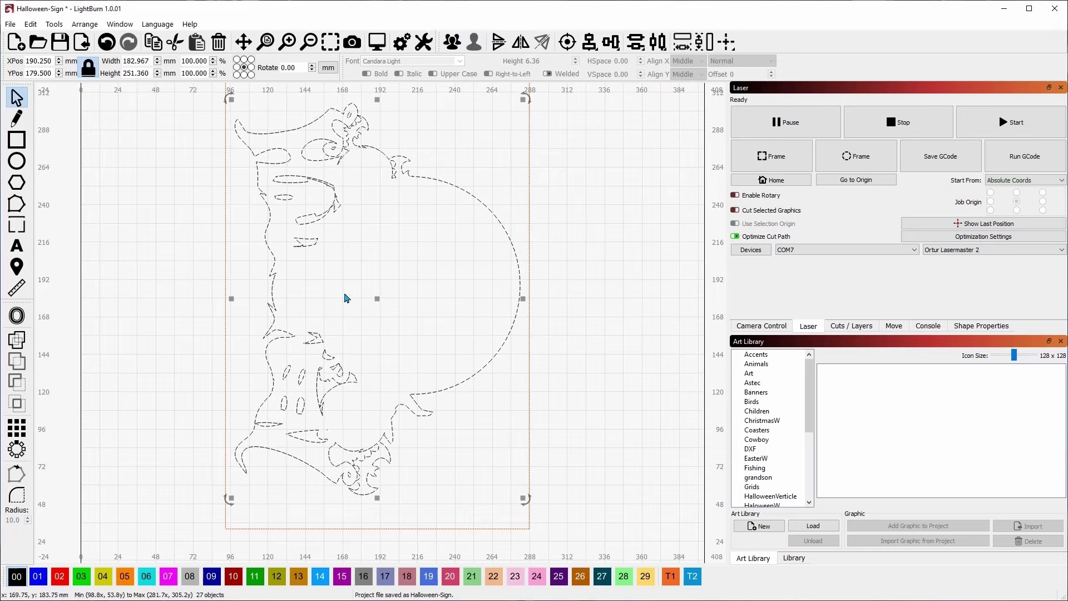
pyautogui.click(607, 255)
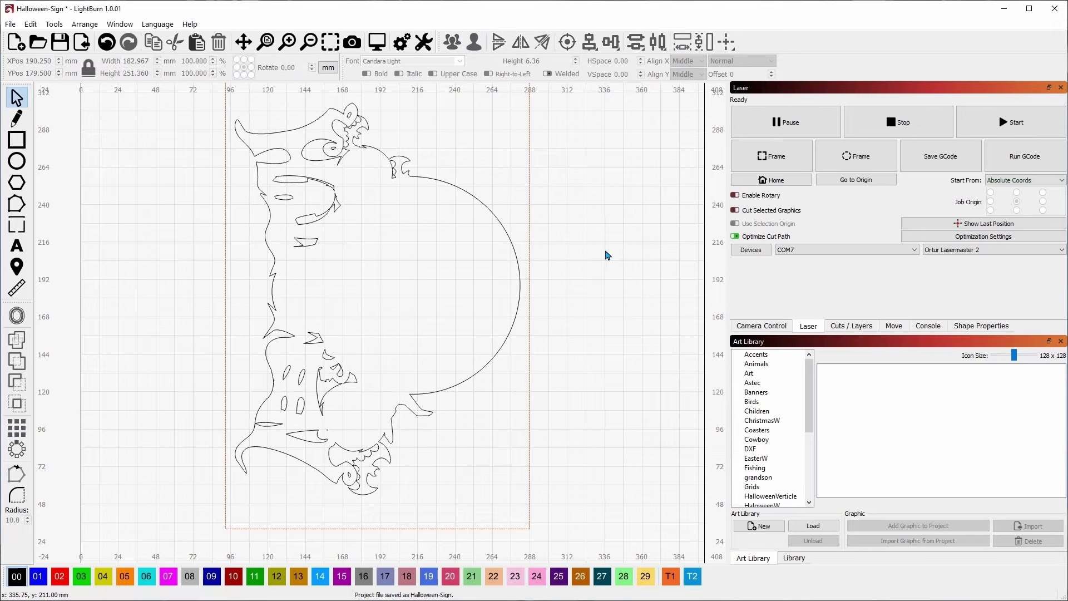
# - Assign the long curved inner cutout near the backing's upper part to layer 01
pyautogui.hotkey('ctrl', 'z')
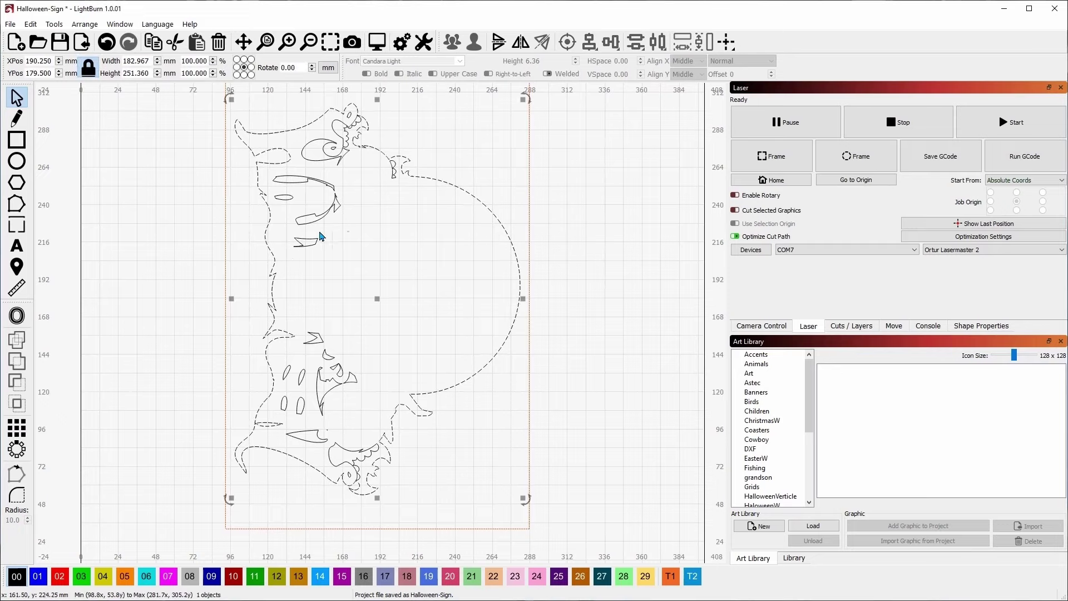
pyautogui.click(290, 182)
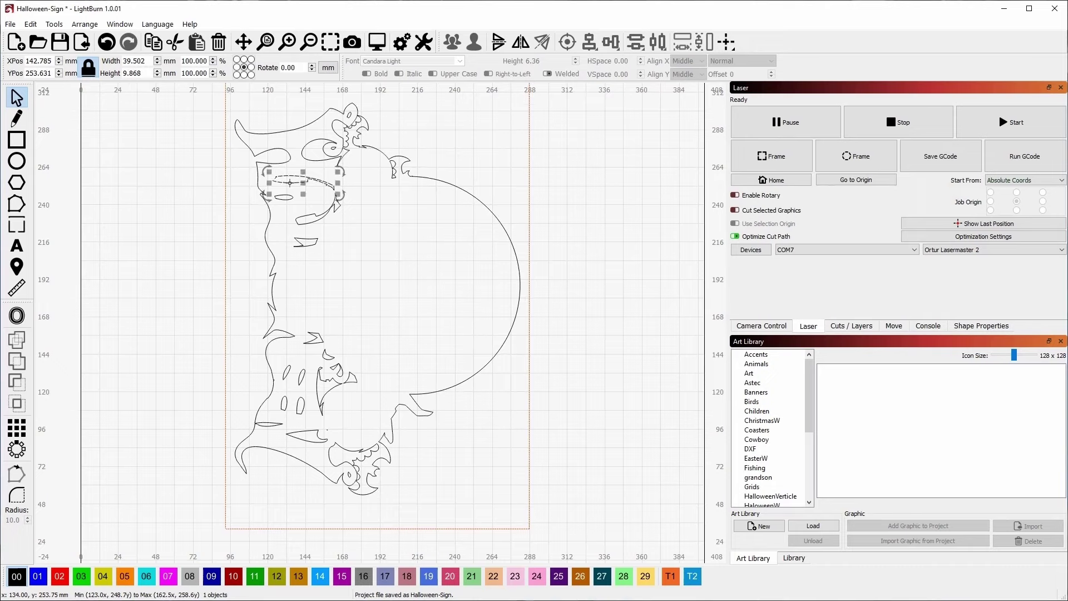
pyautogui.click(38, 576)
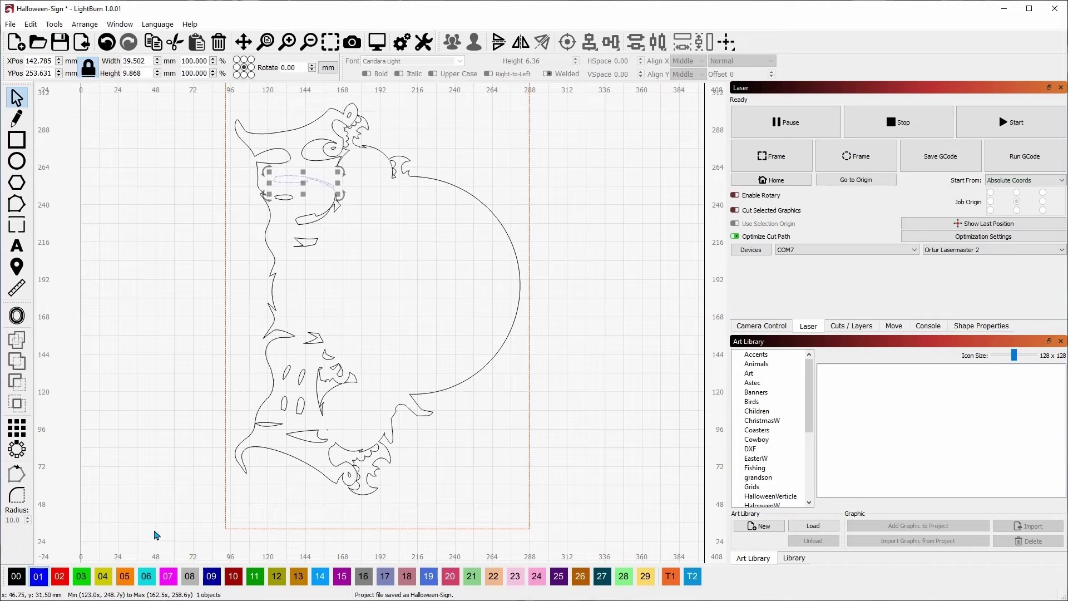
pyautogui.click(607, 245)
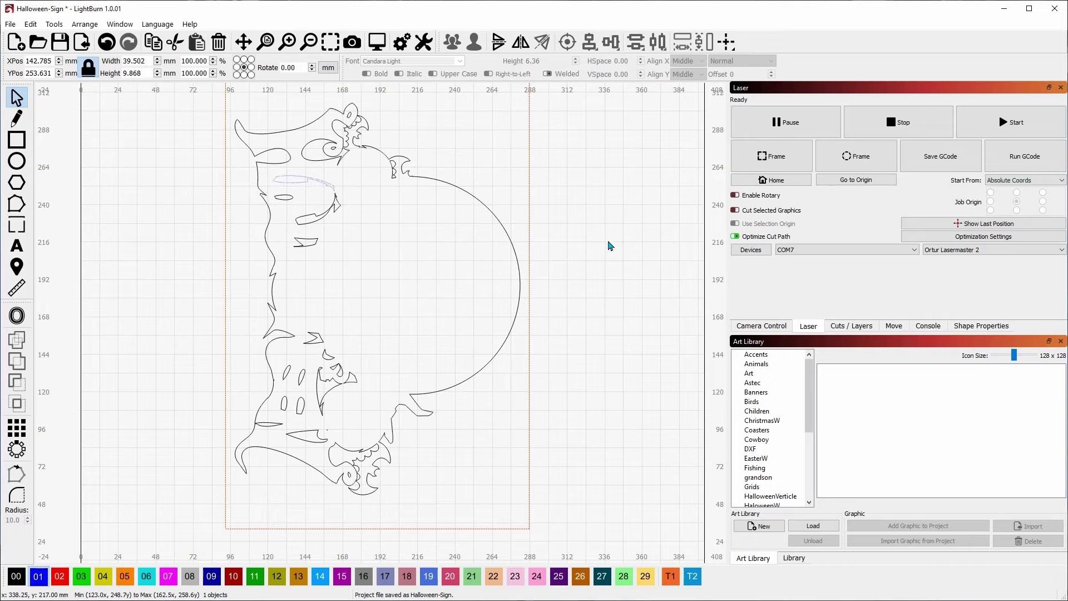
# - Switch to Photos to compare the finished-product picture side by side with the backing artwork, and return to LightBurn
pyautogui.hotkey('alt', 'Tab')
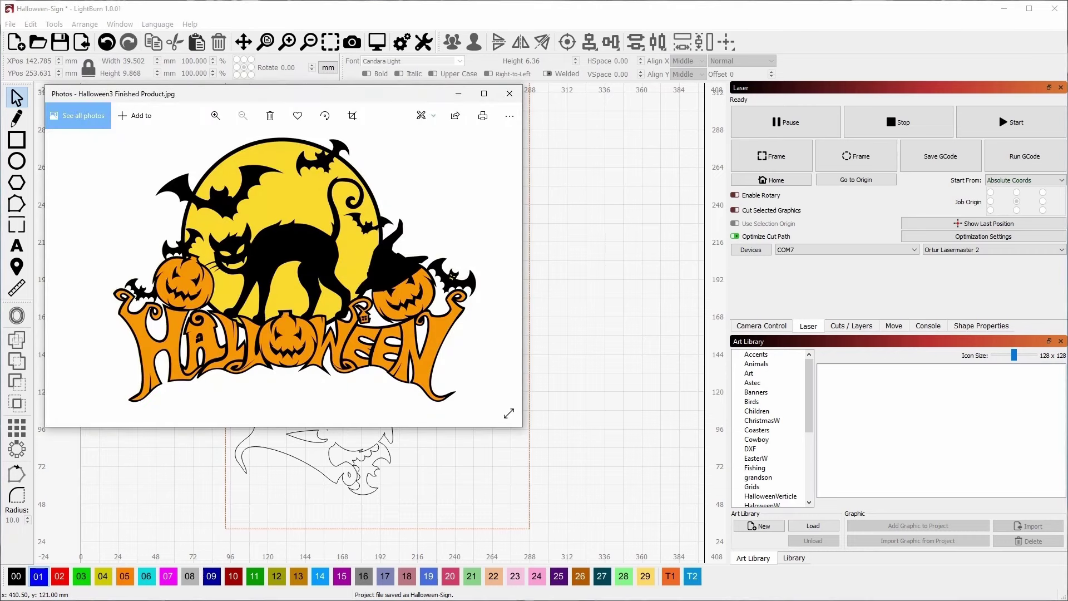
pyautogui.moveTo(240, 101); pyautogui.dragTo(715, 41)
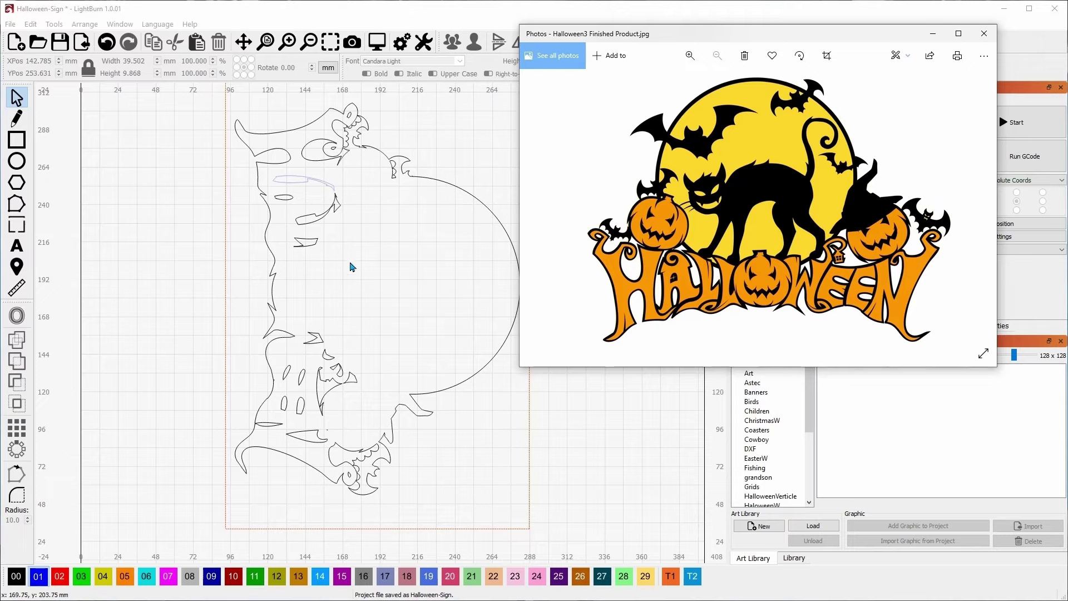
pyautogui.click(411, 272)
# - Assign the tiny oval inside the swirl, the larger oval, the long curved cutout and the notched cutout below it to layer 01
pyautogui.scroll(3, 371, 235)
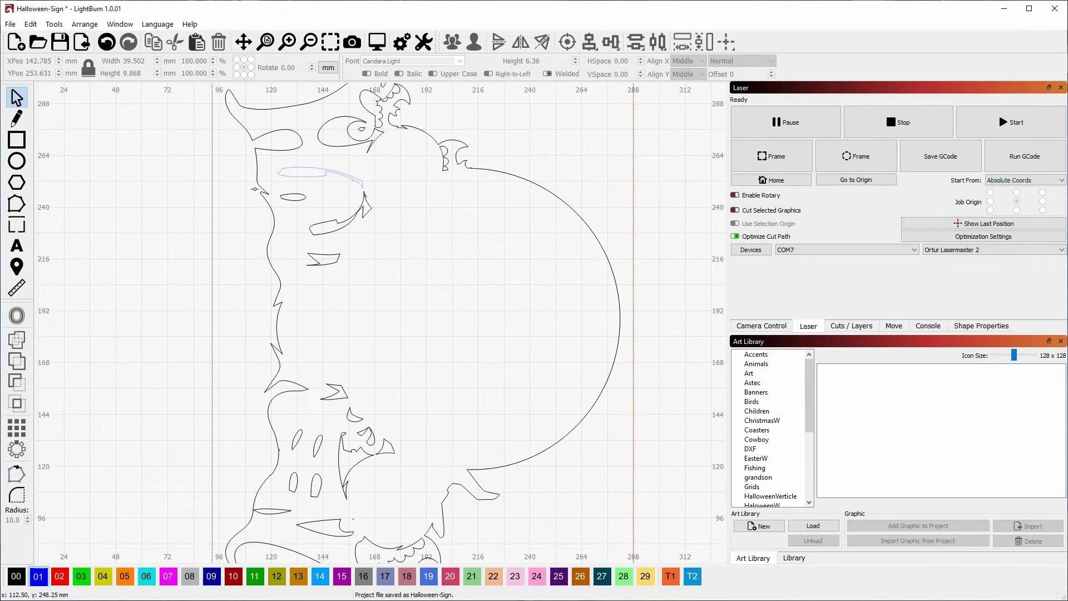
pyautogui.moveTo(249, 194); pyautogui.dragTo(285, 286)
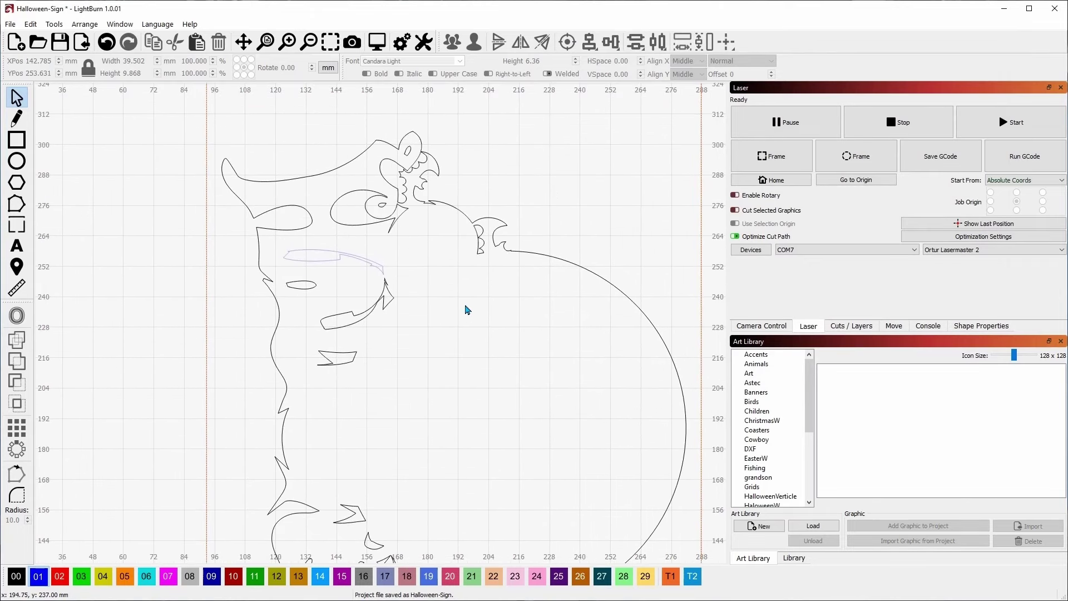
pyautogui.scroll(1, 467, 310)
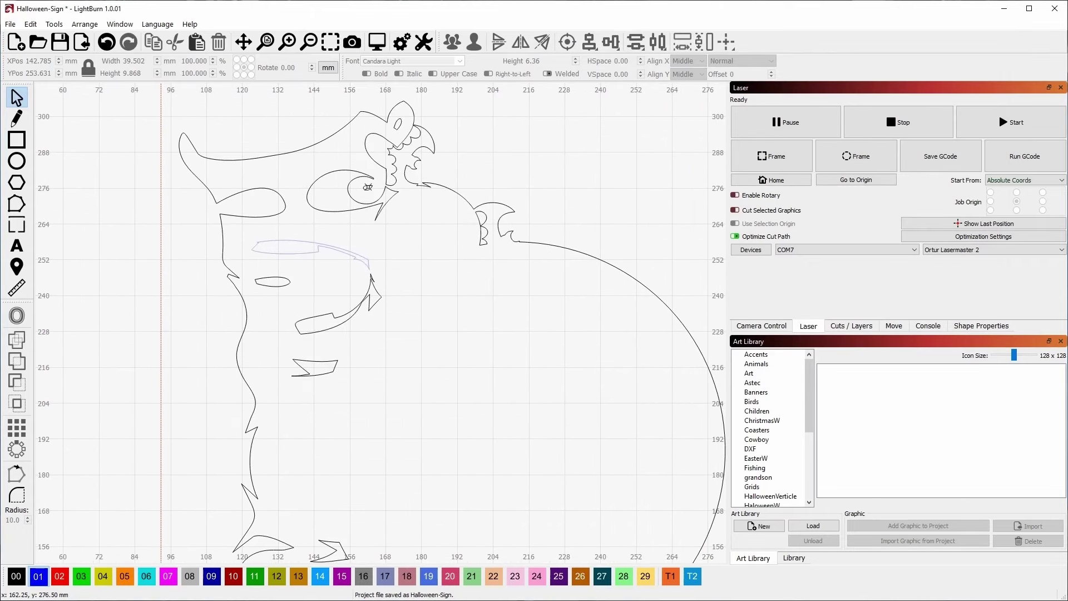
pyautogui.click(367, 187)
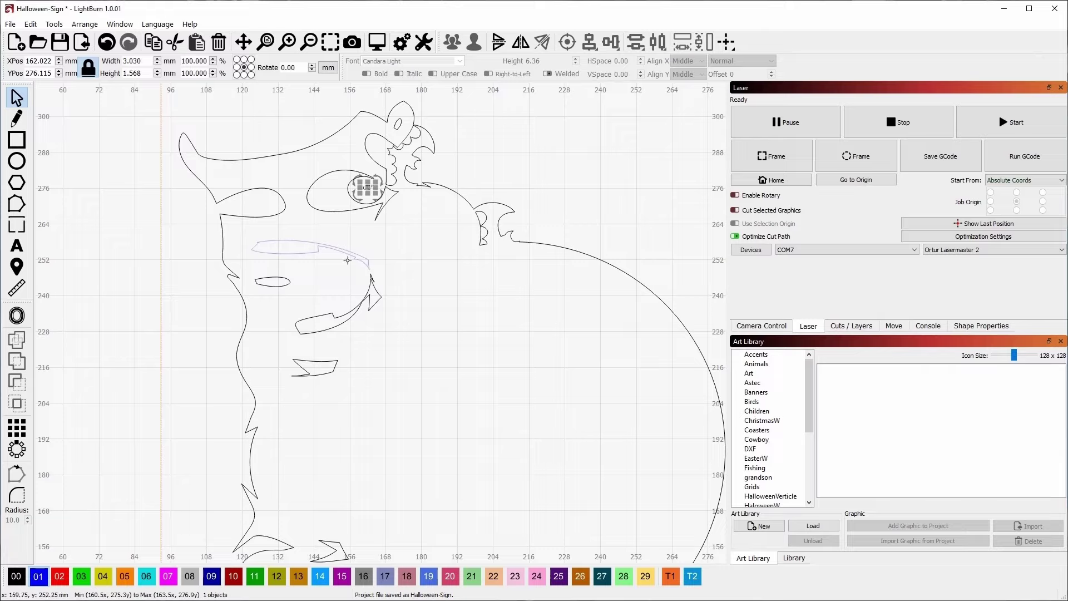
pyautogui.keyDown('shift'); pyautogui.click(281, 276); pyautogui.keyUp('shift')
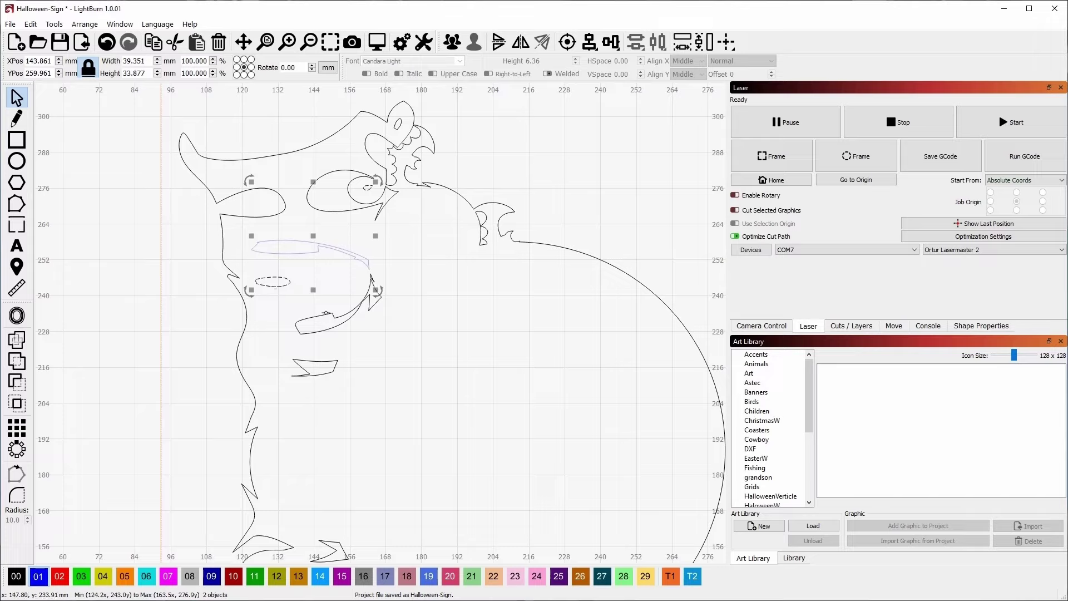
pyautogui.keyDown('shift'); pyautogui.click(325, 314); pyautogui.keyUp('shift')
pyautogui.keyDown('shift'); pyautogui.click(325, 361); pyautogui.keyUp('shift')
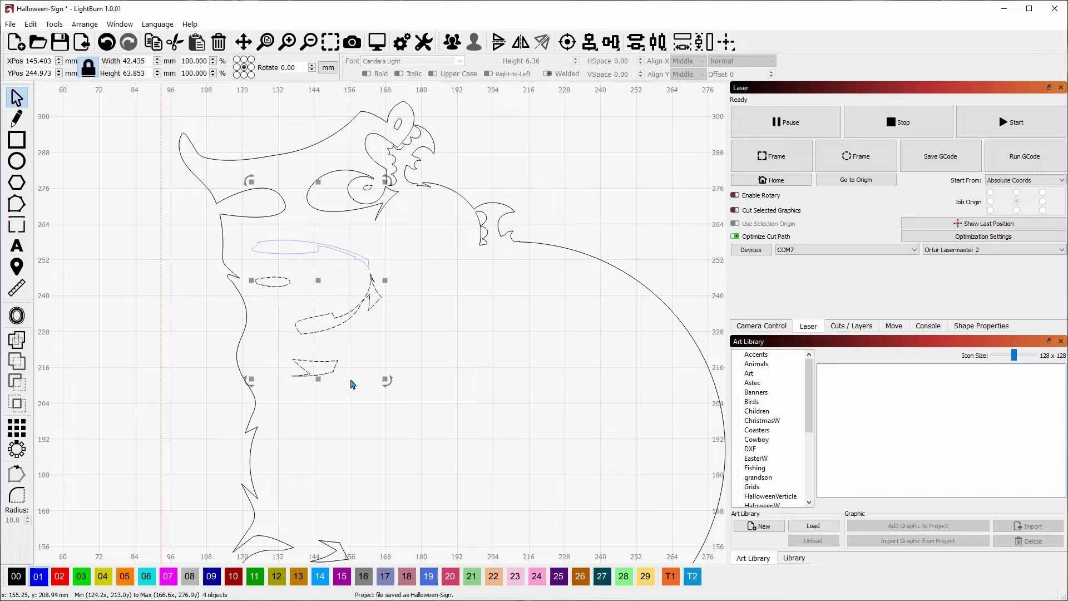
pyautogui.click(40, 578)
pyautogui.press('Escape')
# - Assign the large swirl cutout and the two small scalloped pieces at the upper end of the moon's arc to layer 01
pyautogui.click(341, 199)
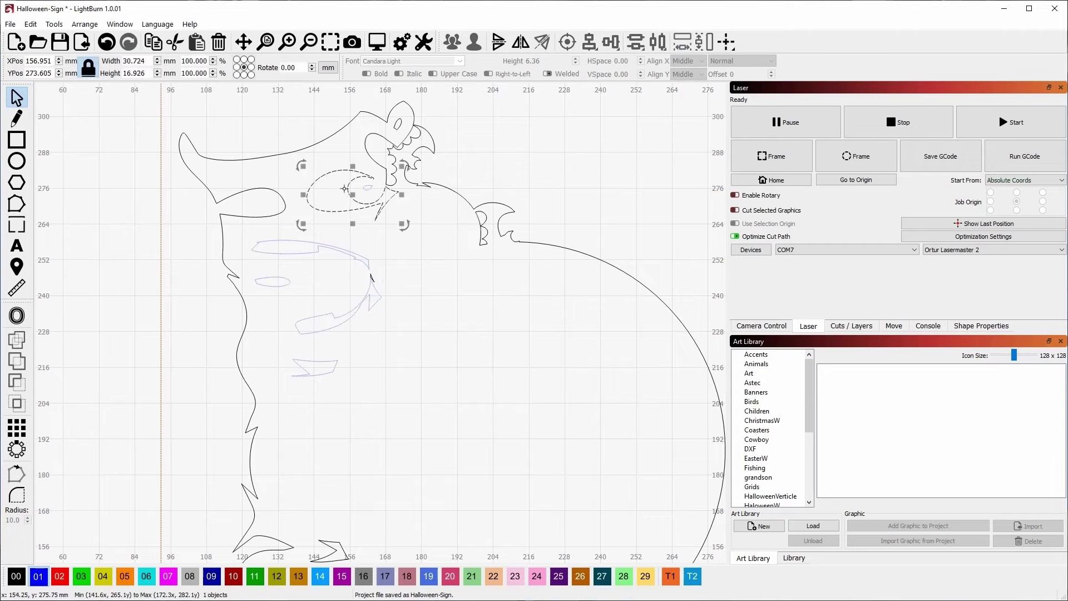
pyautogui.click(38, 580)
pyautogui.moveTo(438, 370); pyautogui.dragTo(361, 319)
pyautogui.click(405, 181)
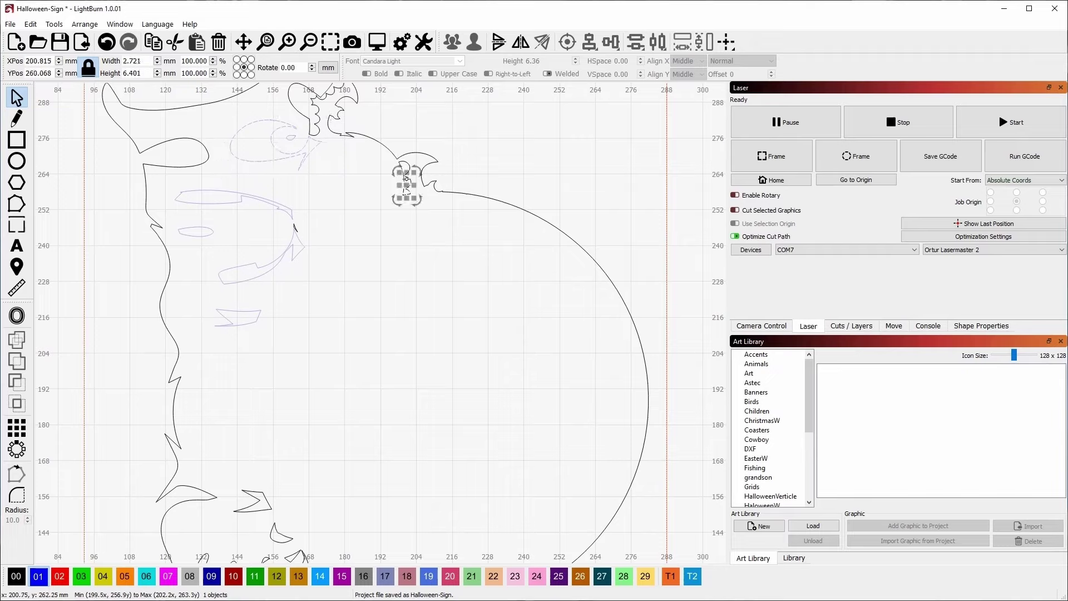
pyautogui.click(435, 248)
pyautogui.moveTo(419, 210); pyautogui.dragTo(389, 161)
pyautogui.click(37, 576)
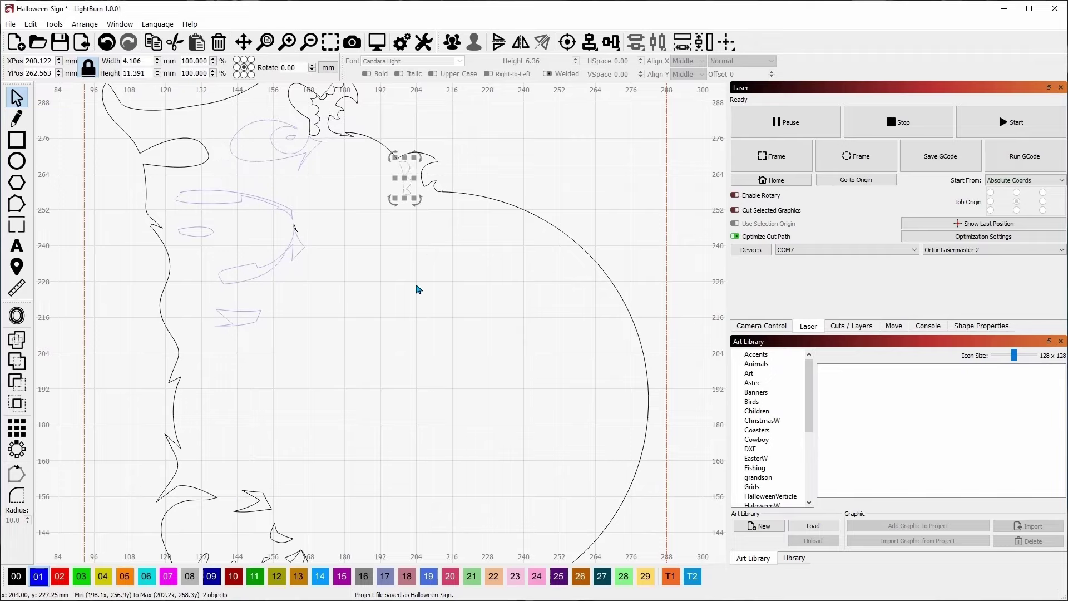
pyautogui.click(417, 263)
# - Assign the tiny sliver between the two long curved cutouts to layer 01
pyautogui.click(293, 225)
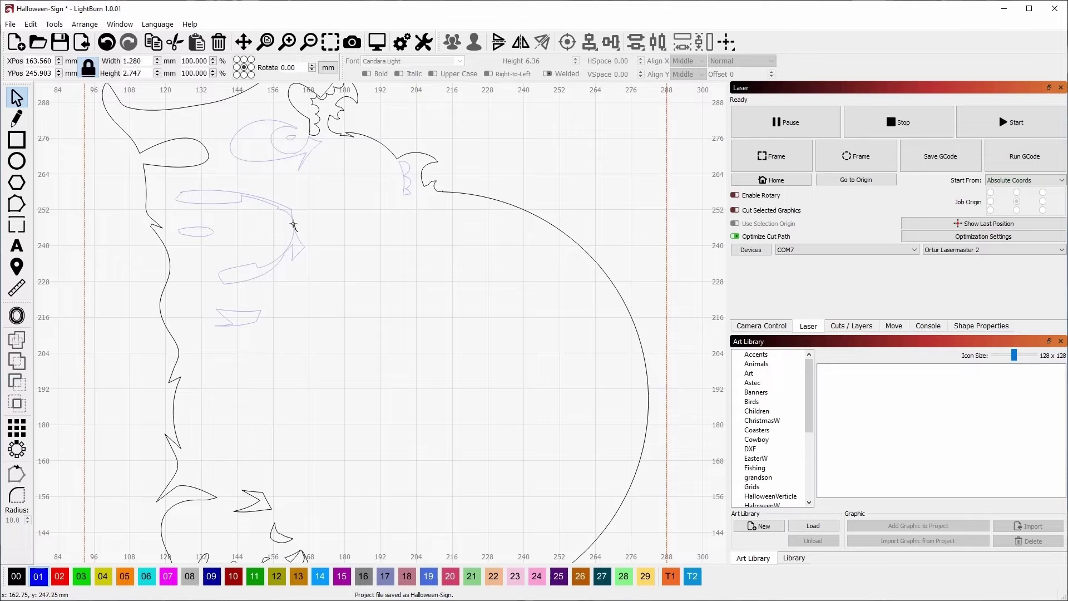
pyautogui.click(37, 577)
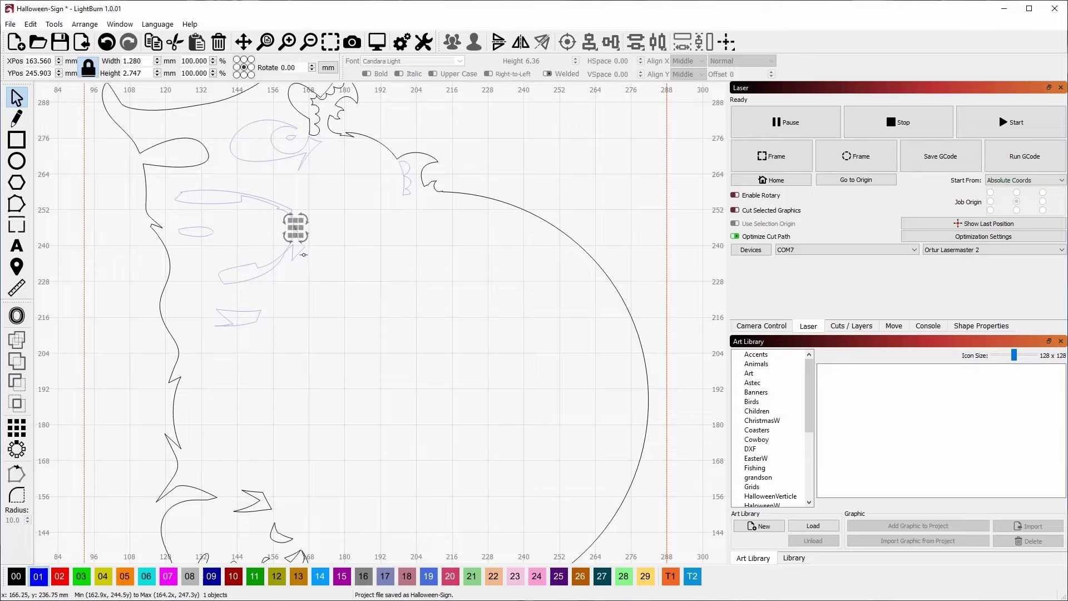
pyautogui.click(307, 242)
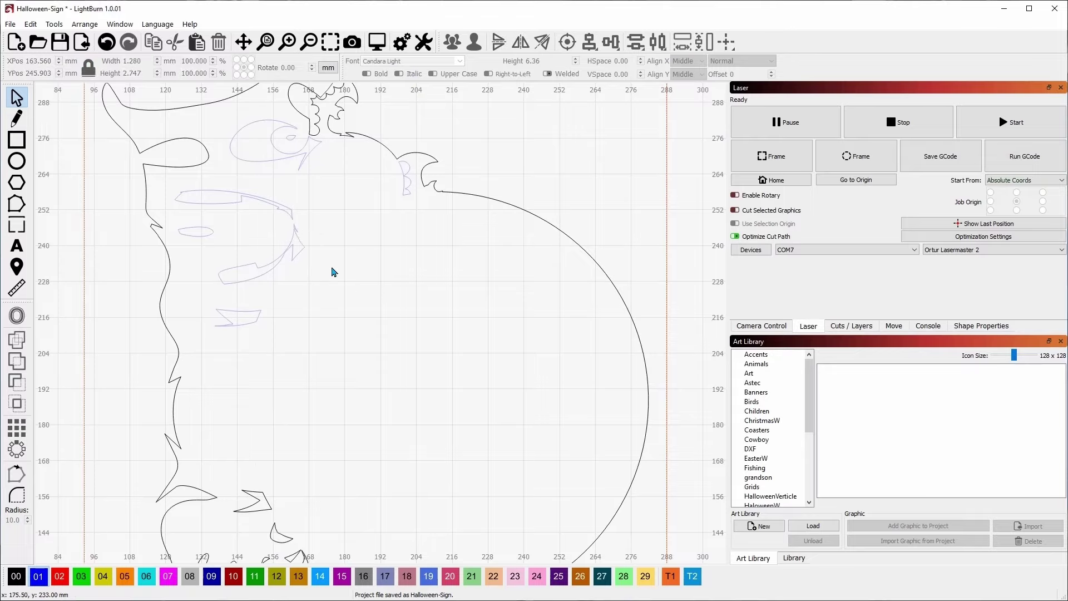
# - Assign the cluster of inner cutouts in the backing's lower half, including the four narrow ovals, to layer 01
pyautogui.moveTo(336, 269); pyautogui.dragTo(372, 249)
pyautogui.moveTo(348, 341); pyautogui.dragTo(410, 186)
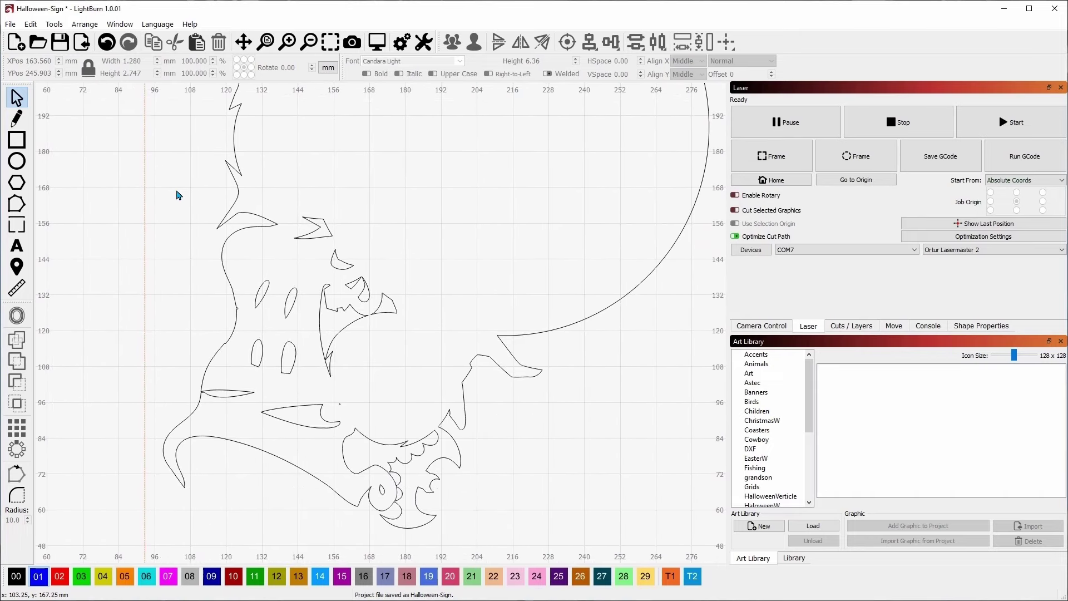
pyautogui.moveTo(177, 190); pyautogui.dragTo(412, 429)
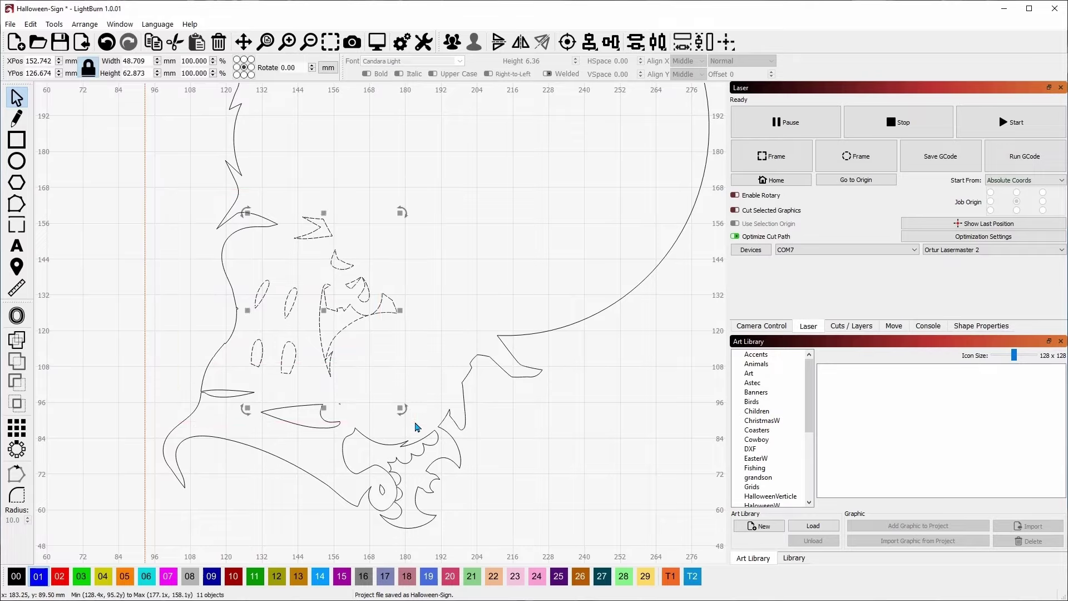
pyautogui.click(42, 576)
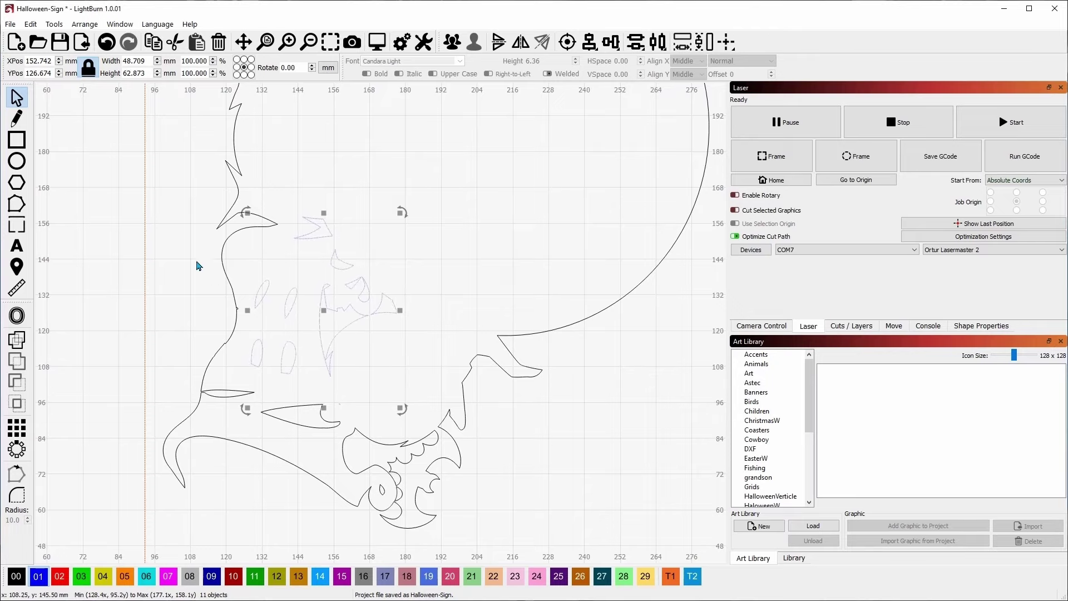
pyautogui.click(175, 237)
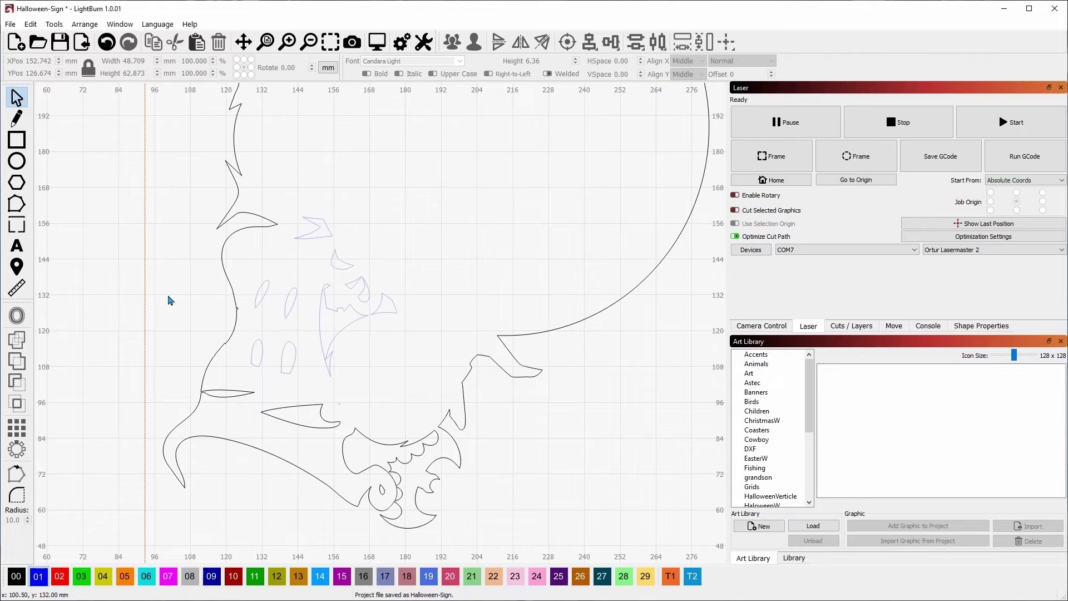
# - Assign the long pointed cutout below the narrow ovals and the tiny speck beside it to layer 01
pyautogui.scroll(-3, 190, 257)
pyautogui.moveTo(186, 268); pyautogui.dragTo(351, 346)
pyautogui.click(44, 581)
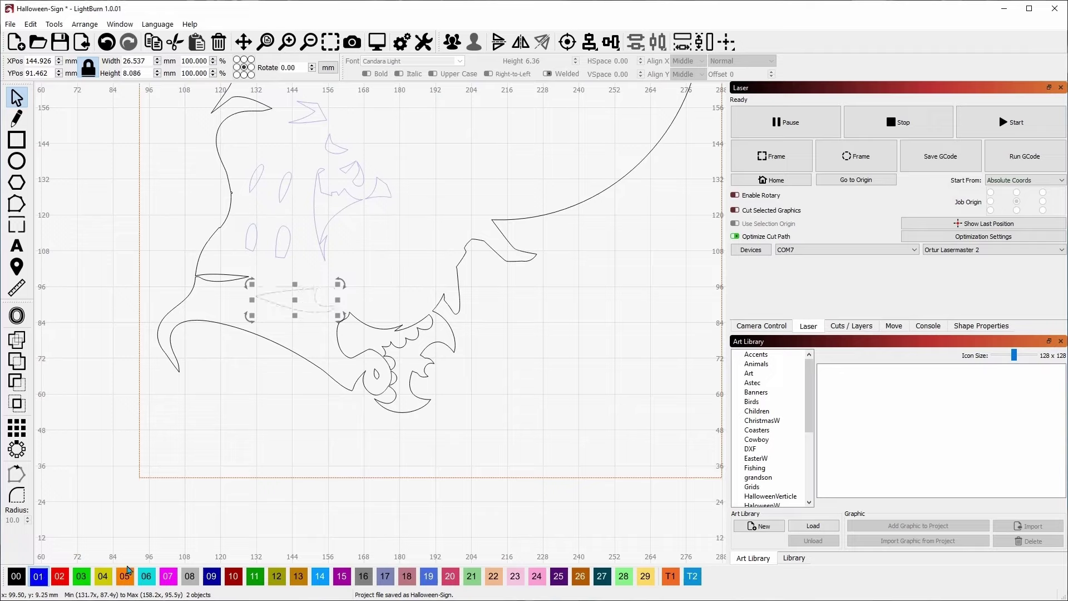
pyautogui.click(353, 425)
# - Assign the large scalloped cutout and the two small pieces beneath it to layer 01, and check the remaining outer outline
pyautogui.click(395, 343)
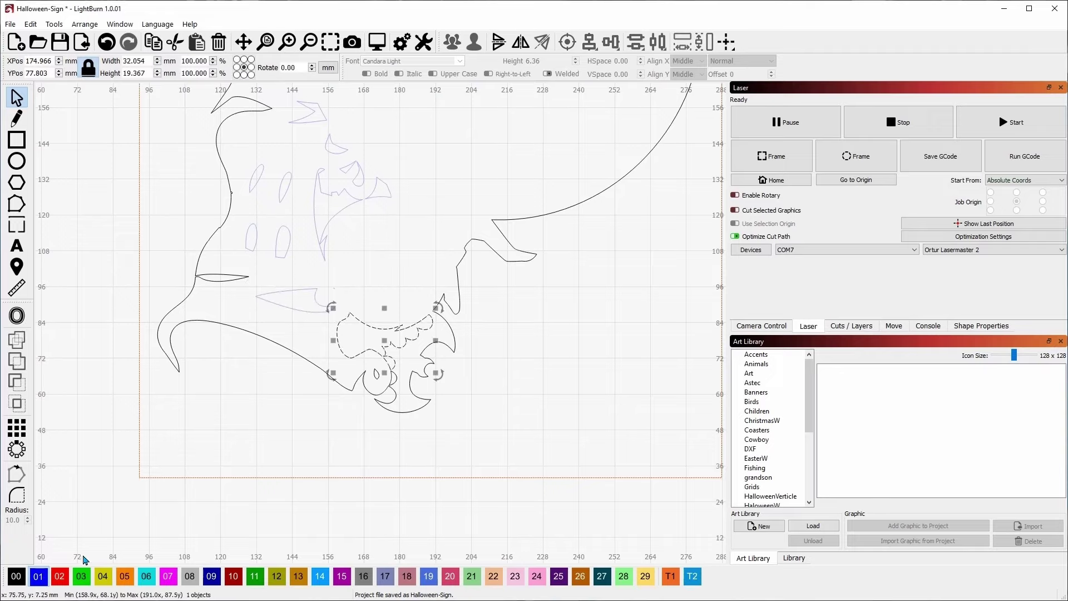
pyautogui.click(39, 578)
pyautogui.click(494, 404)
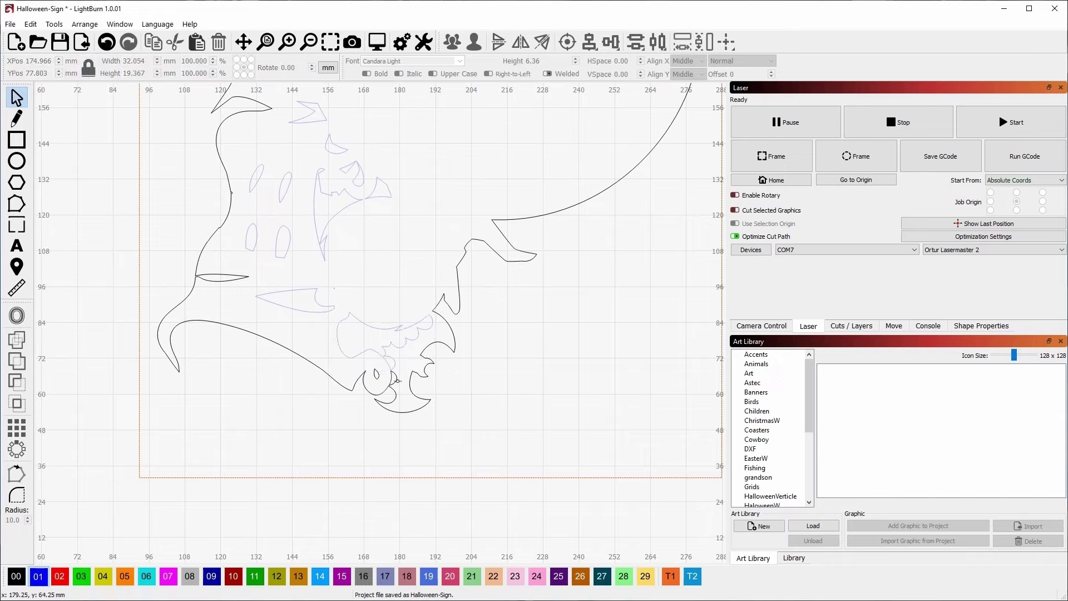
pyautogui.moveTo(333, 355); pyautogui.dragTo(426, 414)
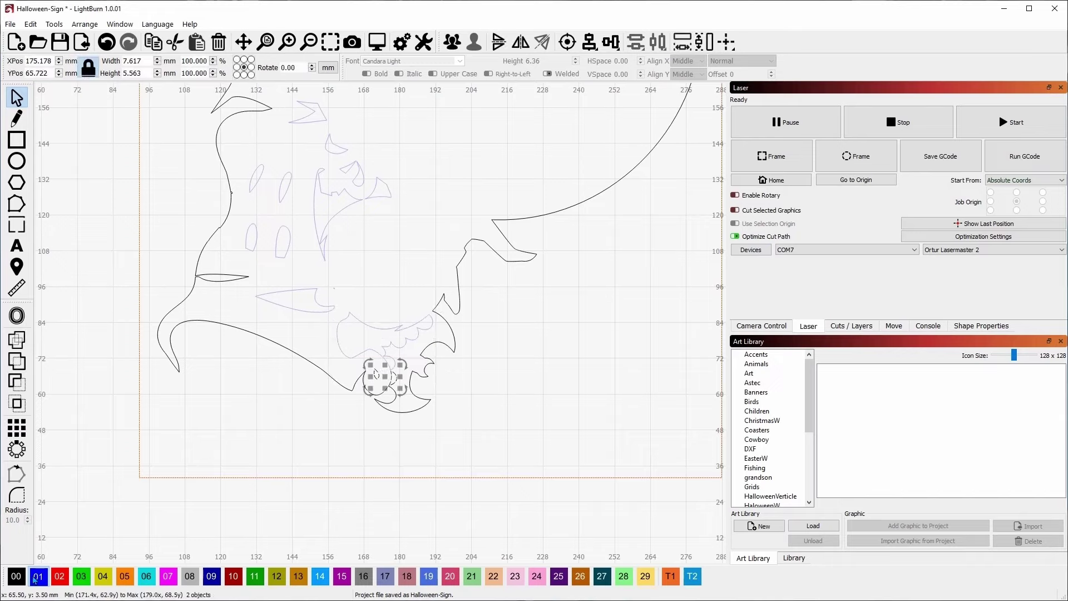
pyautogui.click(39, 576)
pyautogui.click(458, 423)
pyautogui.click(441, 305)
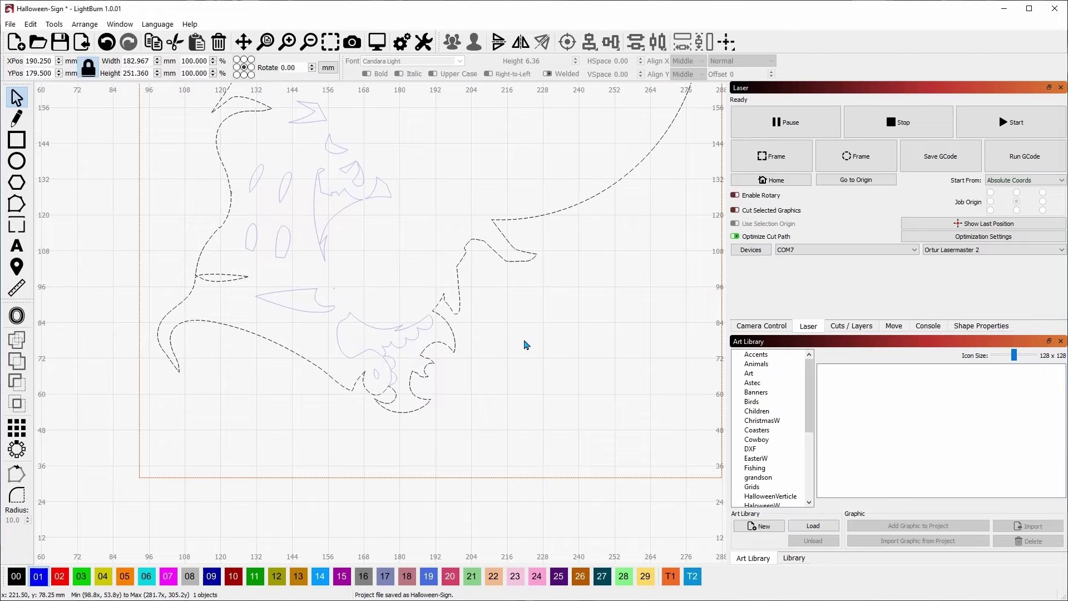
pyautogui.click(528, 344)
# - Assign the scalloped cutout beside the swirl near the backing's upper end and the small oval above it to layer 01
pyautogui.moveTo(583, 327); pyautogui.dragTo(439, 486)
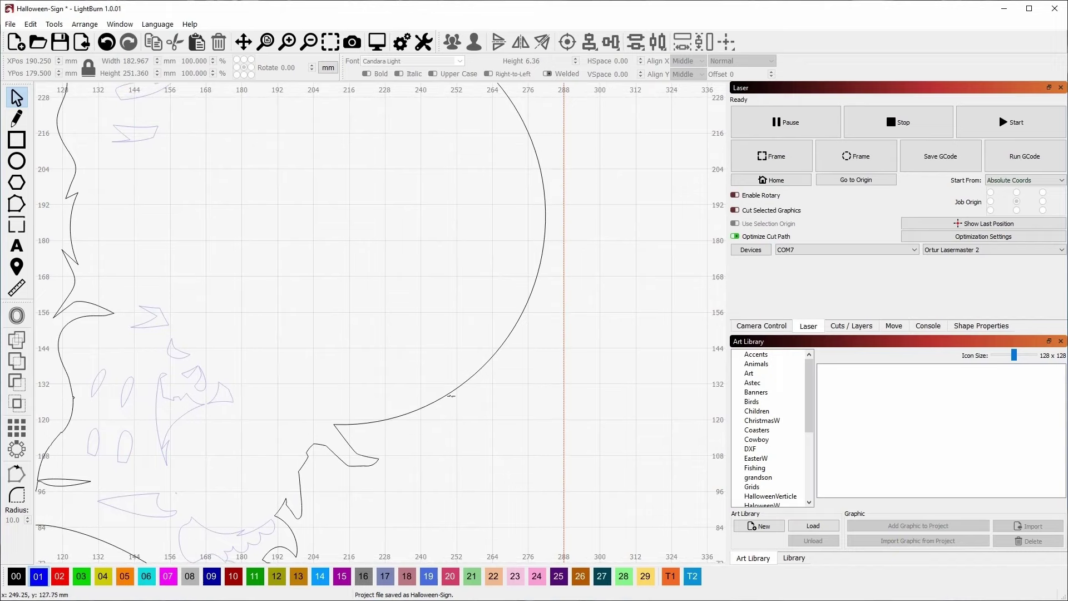
pyautogui.moveTo(374, 228); pyautogui.dragTo(481, 407)
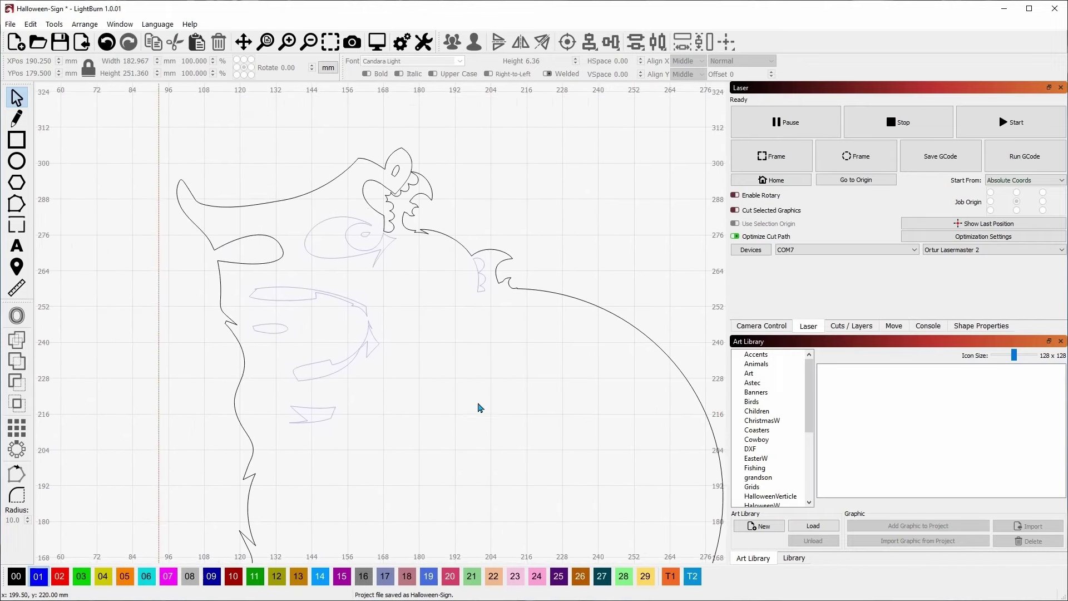
pyautogui.click(385, 229)
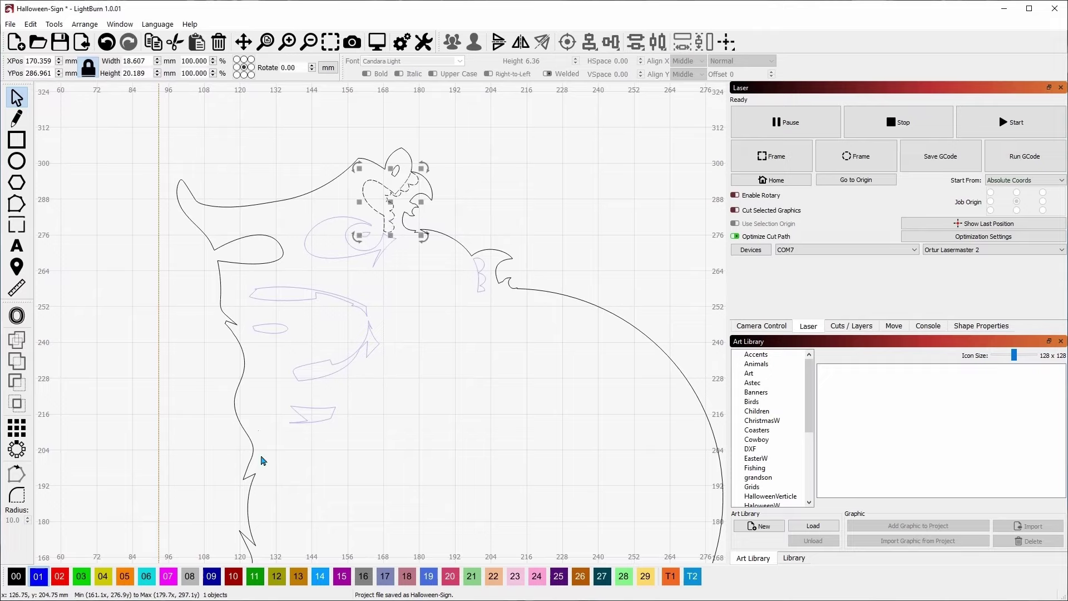
pyautogui.click(420, 371)
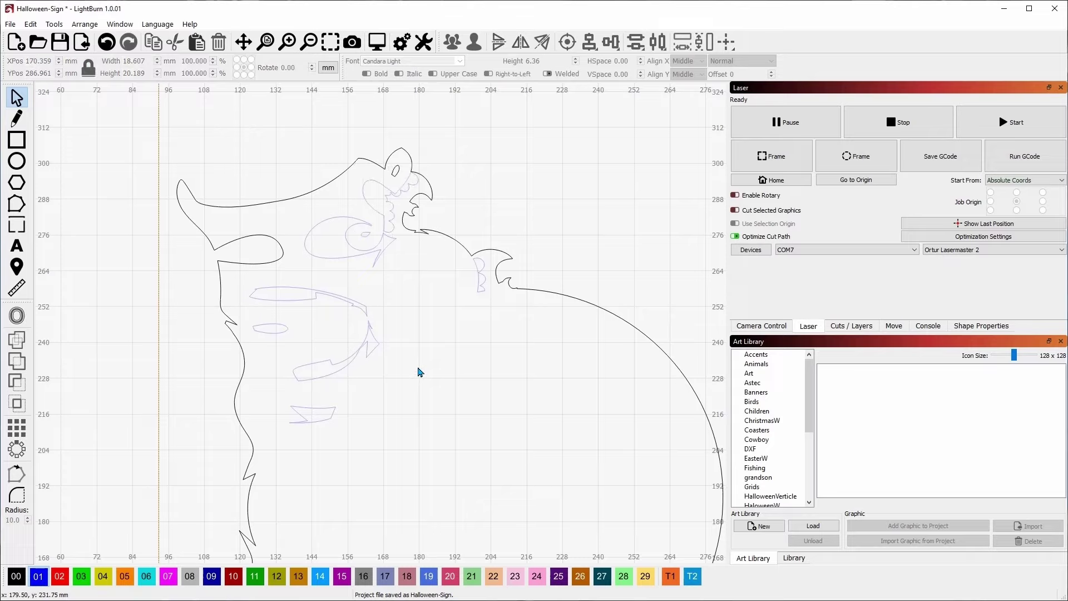
pyautogui.click(394, 170)
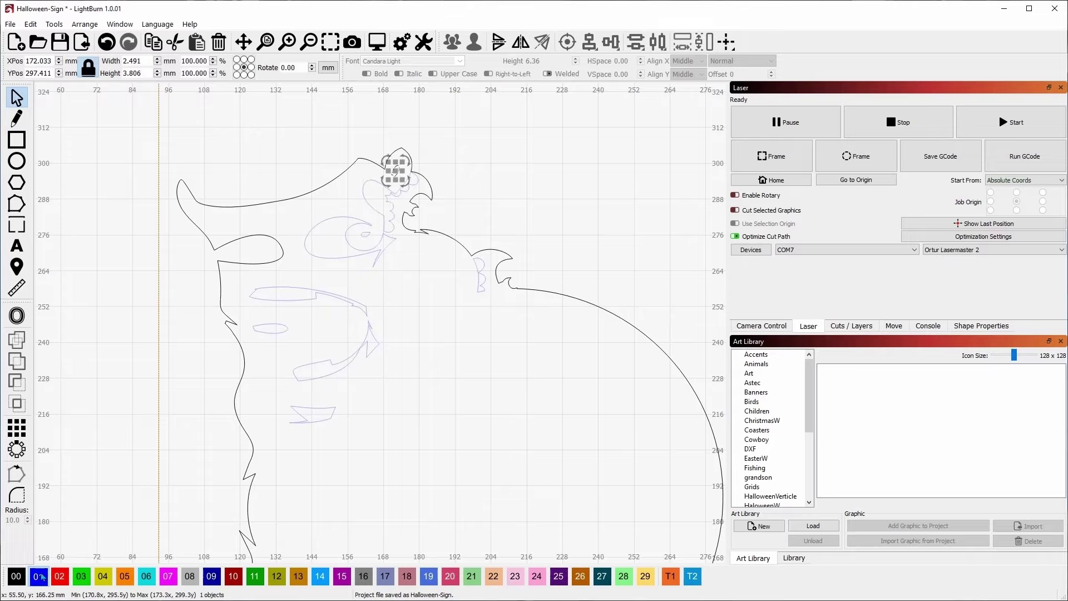
pyautogui.click(430, 387)
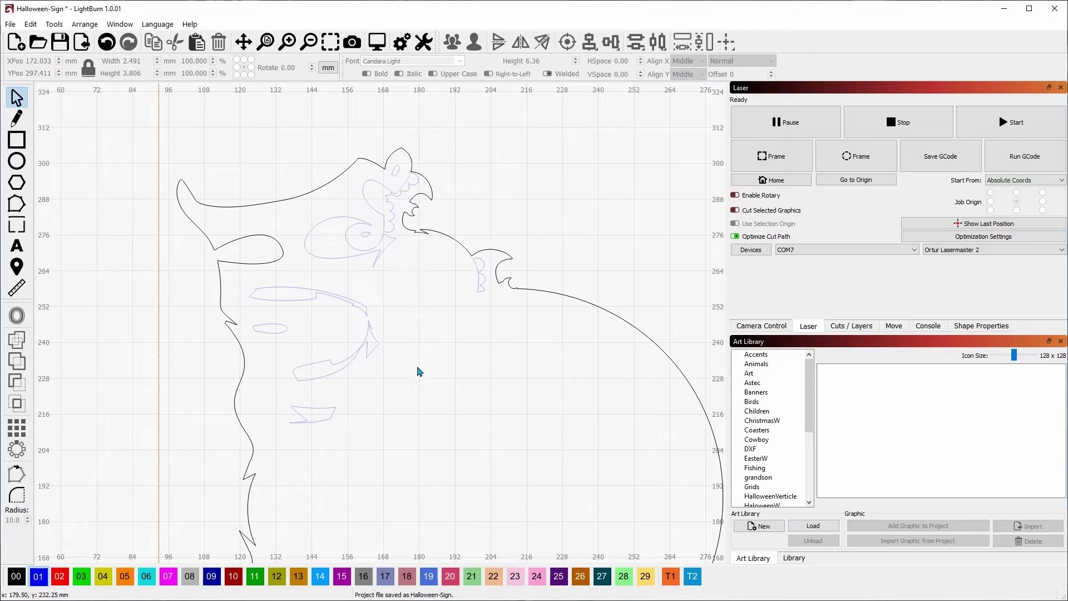
# - Set layer 01 to a speed of 1200 mm/min, 45% max power and Fill mode
pyautogui.scroll(-3, 448, 378)
pyautogui.hscroll(2, 448, 378)
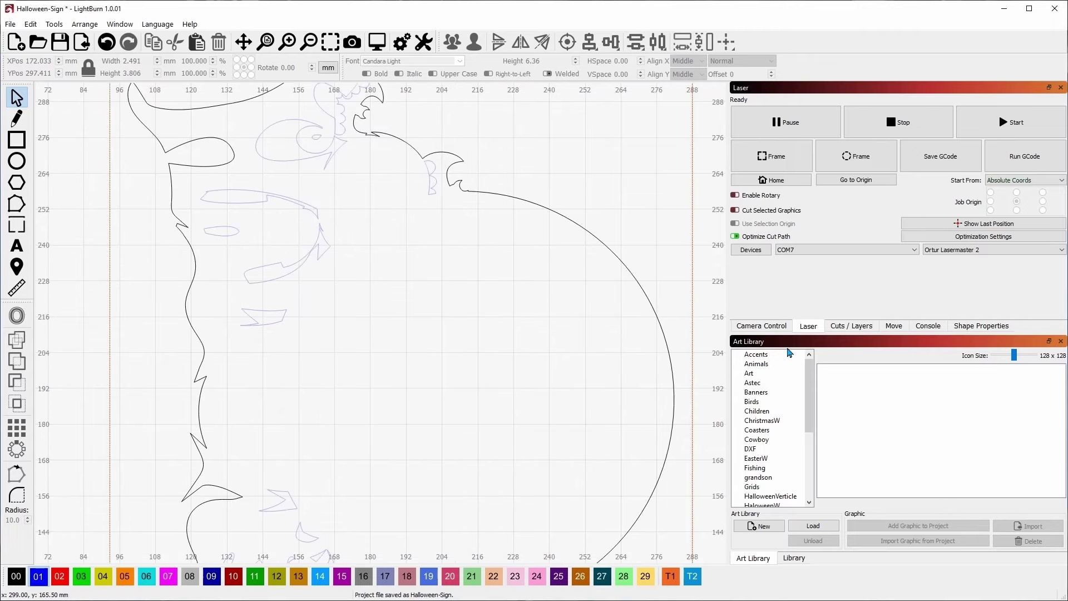
pyautogui.click(842, 329)
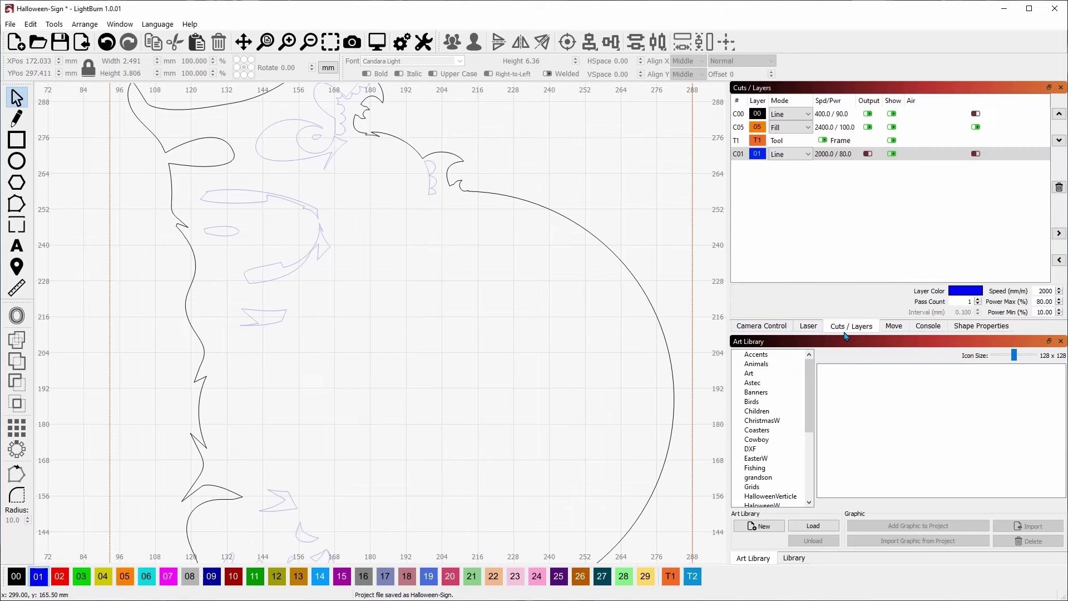
pyautogui.doubleClick(740, 155)
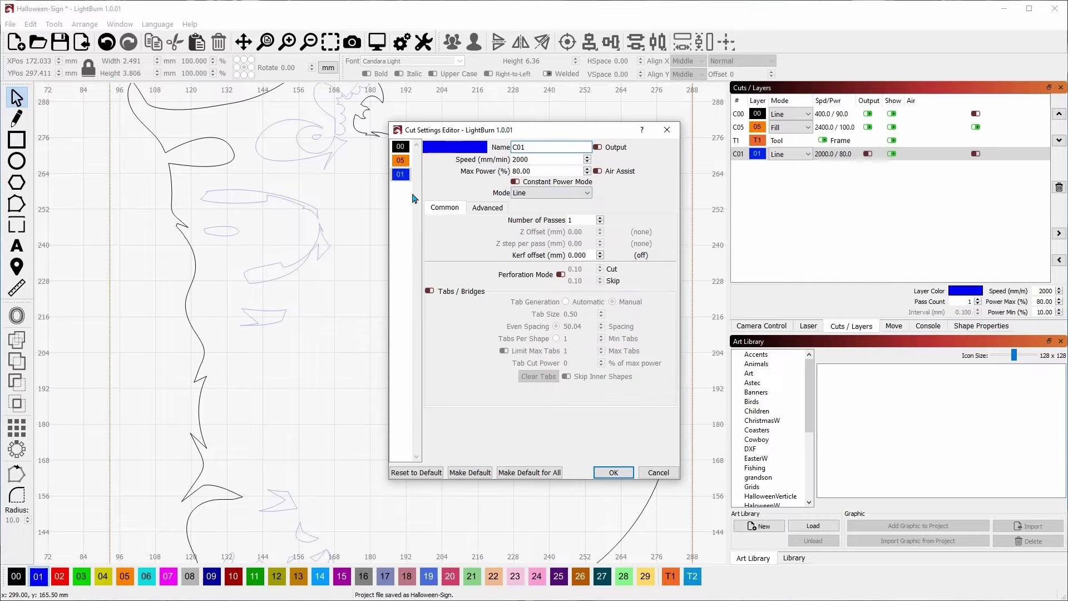
pyautogui.moveTo(541, 160); pyautogui.dragTo(492, 164)
pyautogui.write('1200')
pyautogui.press('Tab')
pyautogui.write('45')
pyautogui.click(542, 192)
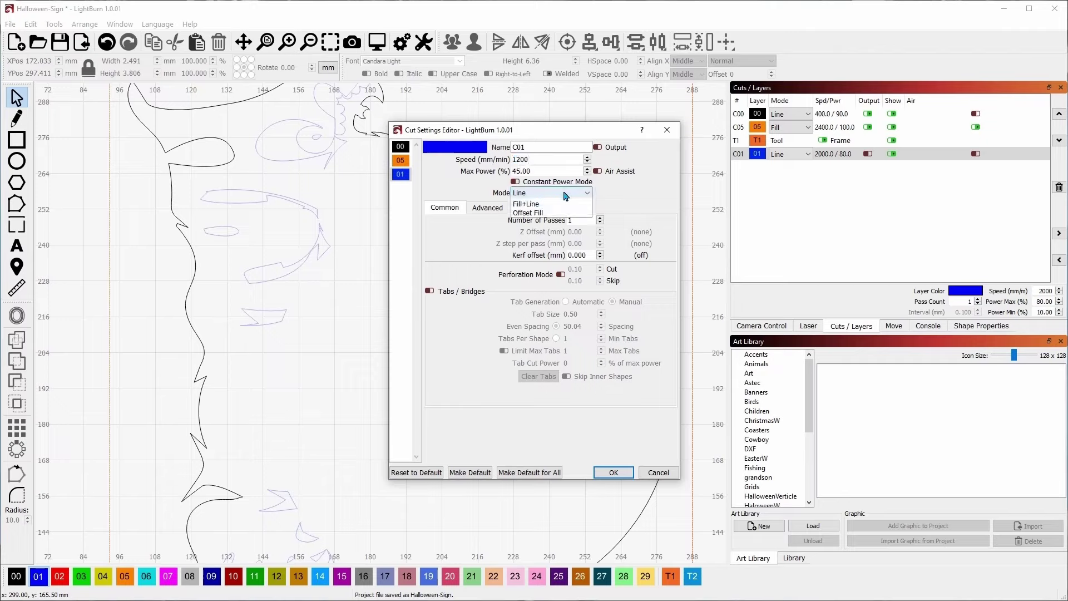
pyautogui.click(545, 217)
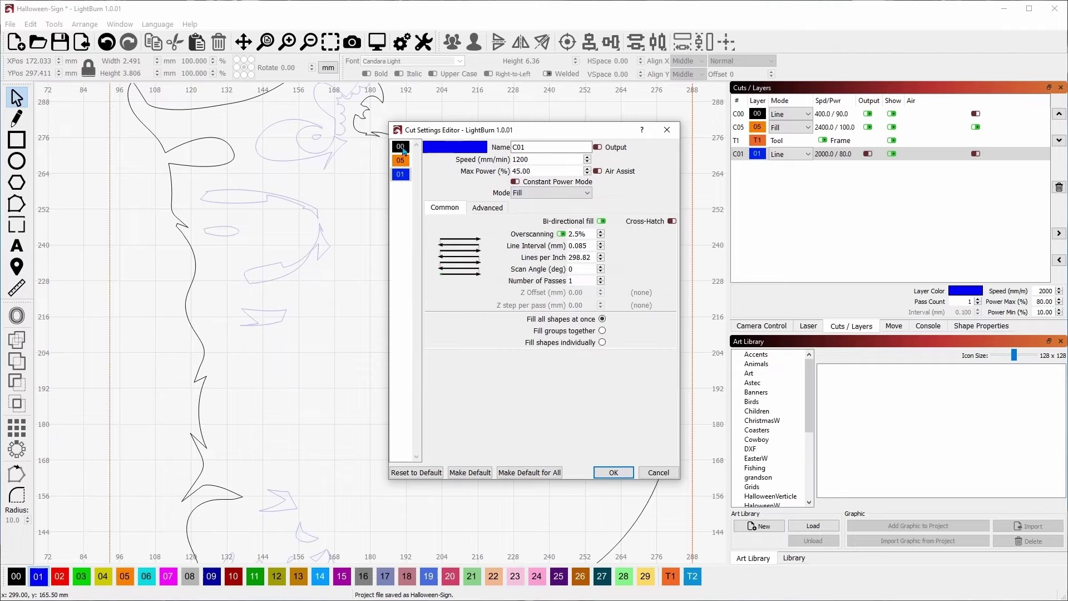
# - Toggle Constant Power Mode for layer 00 and apply the cut settings
pyautogui.click(400, 147)
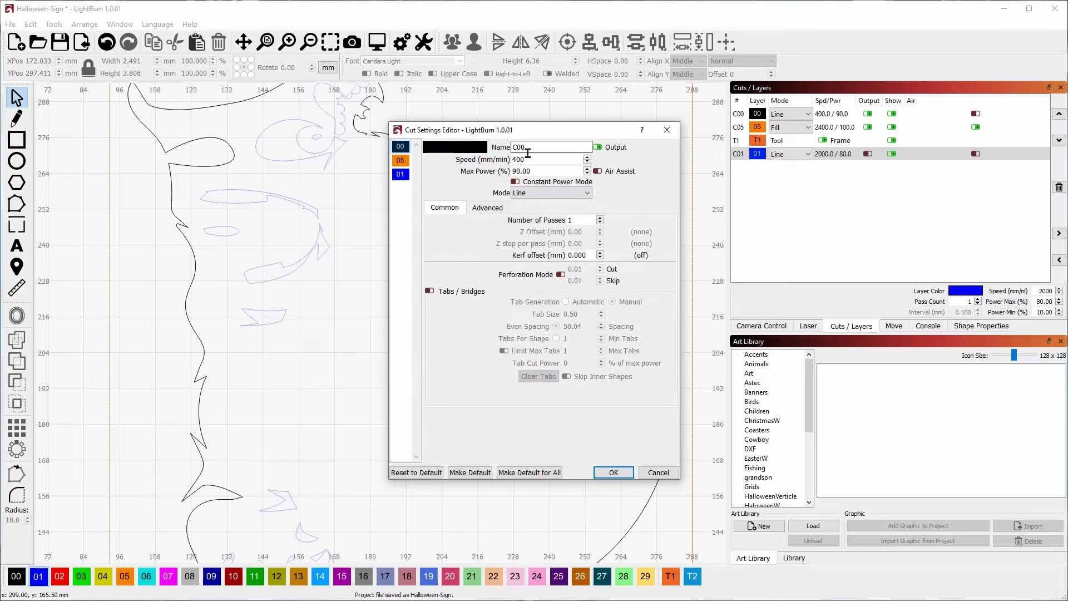
pyautogui.click(514, 182)
pyautogui.click(614, 472)
# - Select the backing's outer outline and examine its whole path, including the narrow slit near its lower end
pyautogui.scroll(-1, 470, 314)
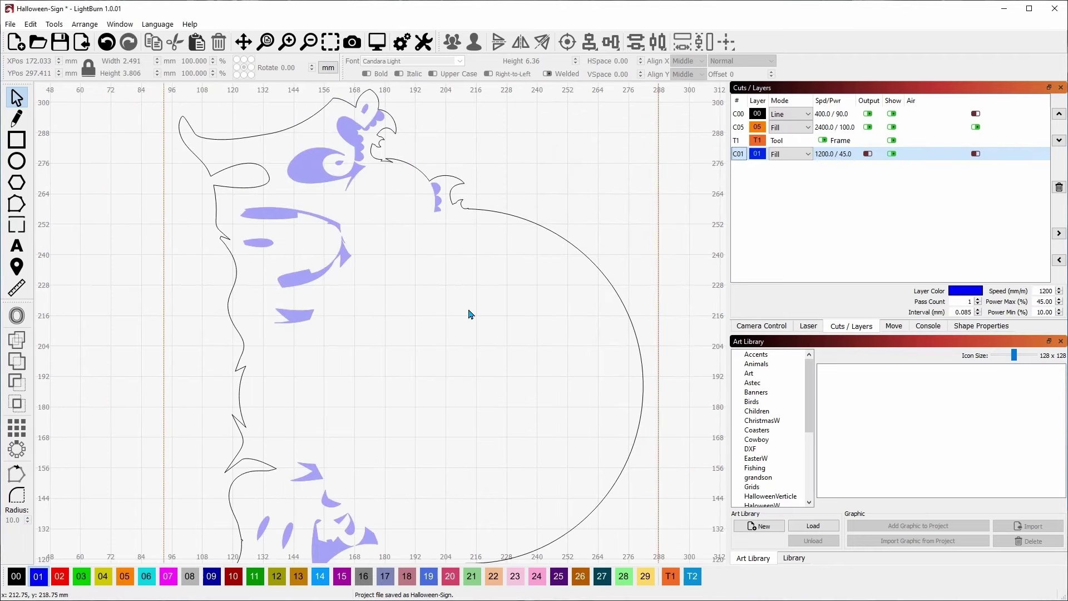
pyautogui.scroll(-1, 469, 314)
pyautogui.scroll(-1, 469, 339)
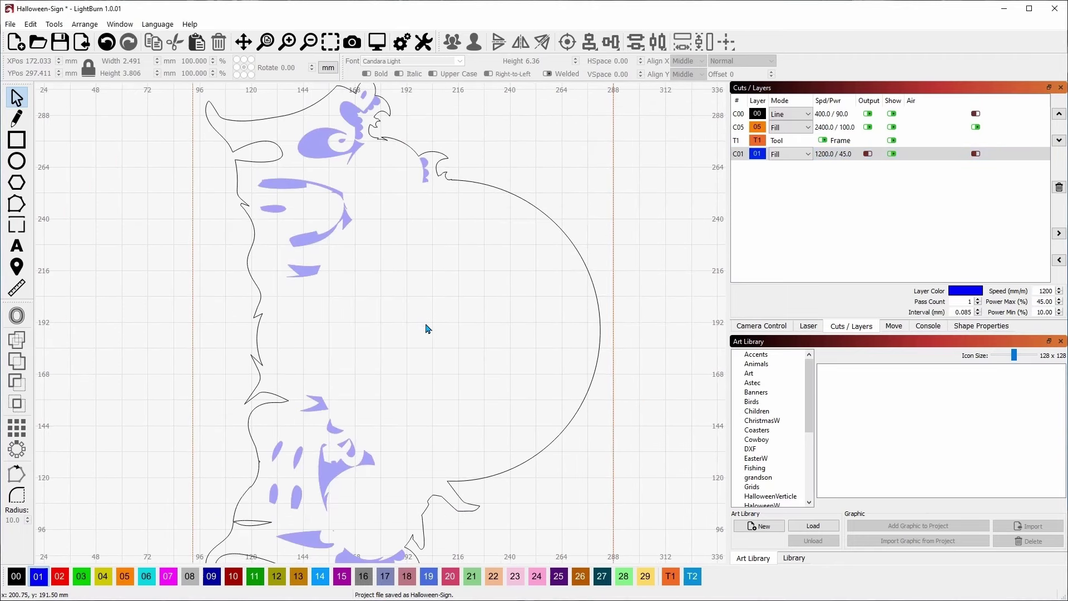
pyautogui.hscroll(-1, 424, 327)
pyautogui.moveTo(416, 303); pyautogui.dragTo(446, 231)
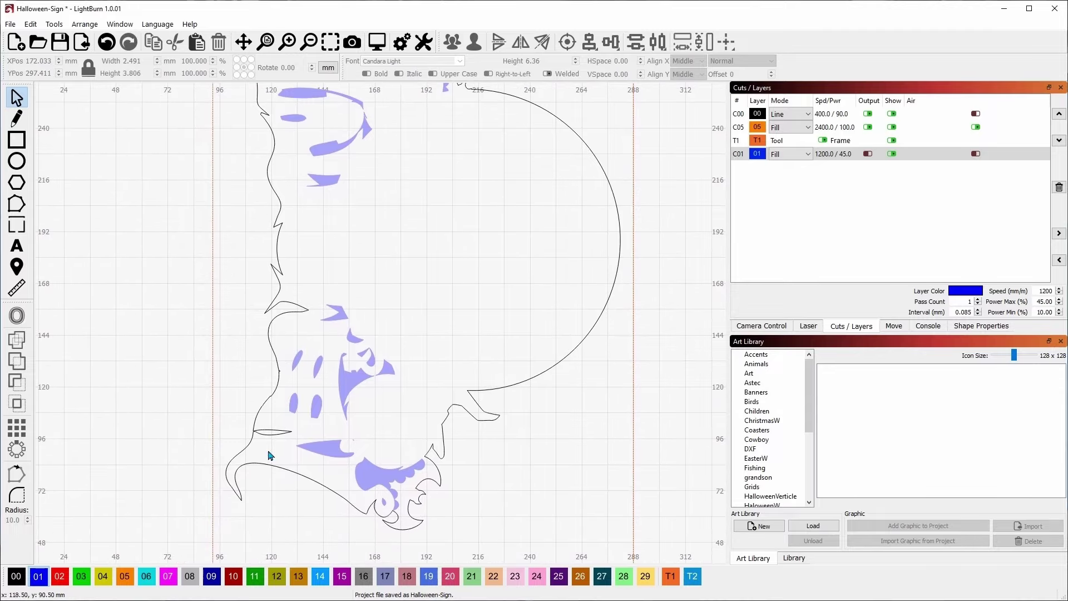
pyautogui.click(277, 430)
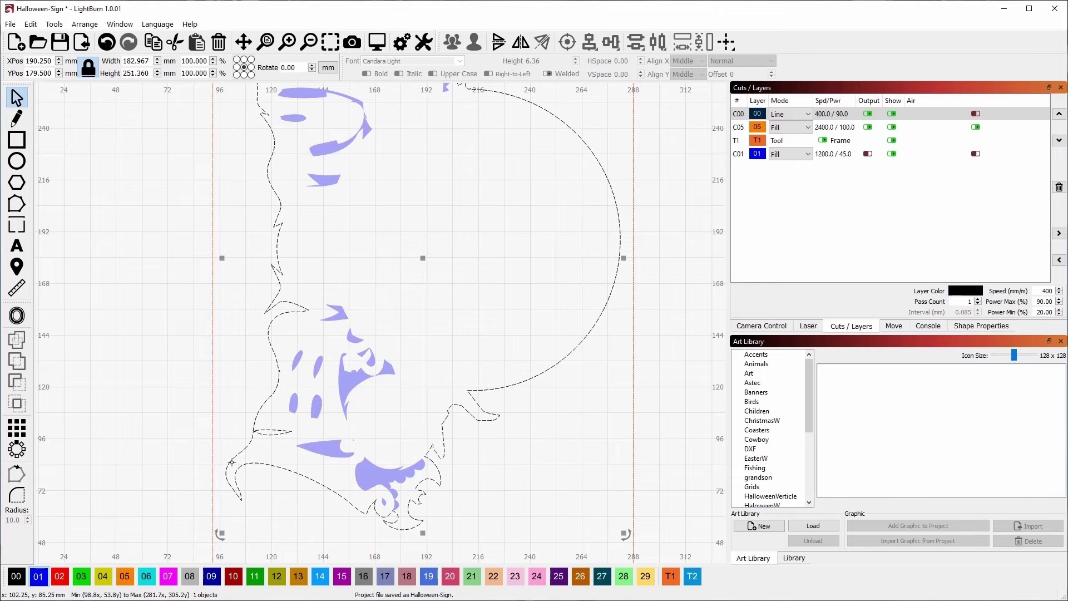
pyautogui.scroll(9, 258, 443)
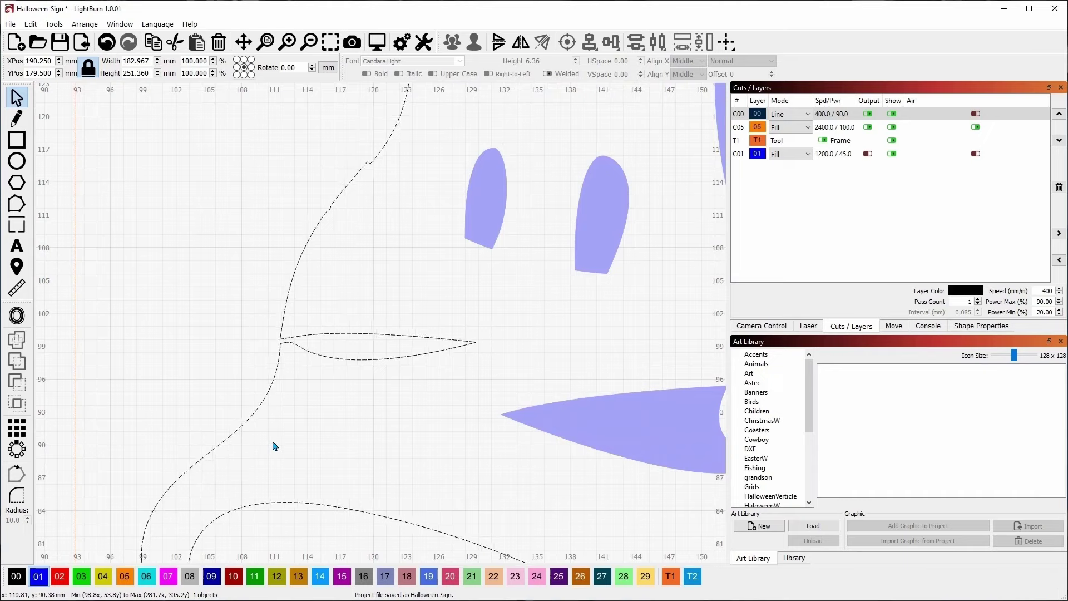
pyautogui.scroll(5, 279, 345)
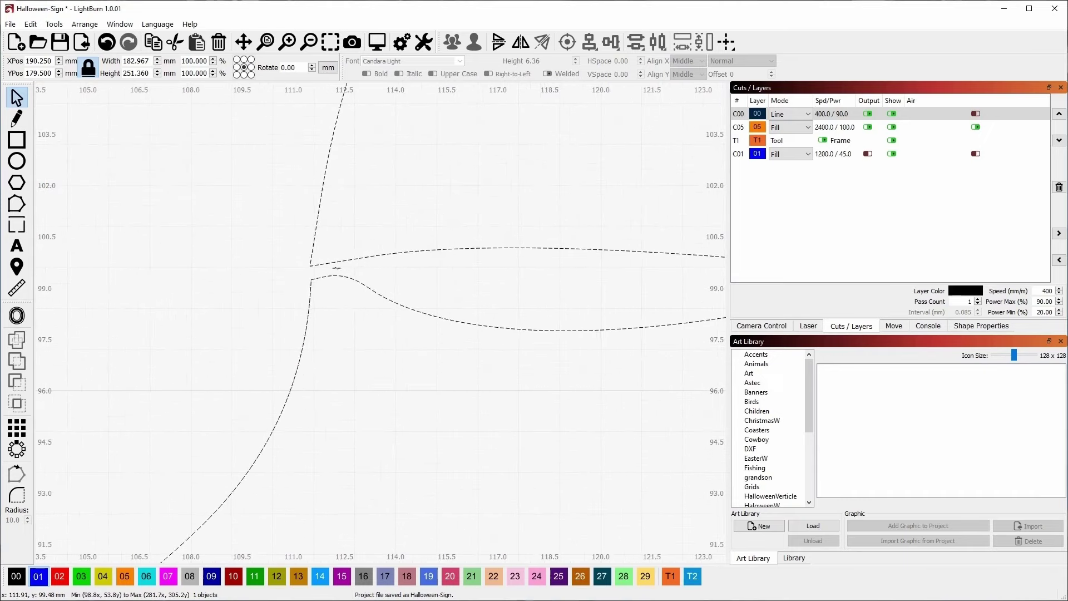
pyautogui.scroll(-13, 346, 362)
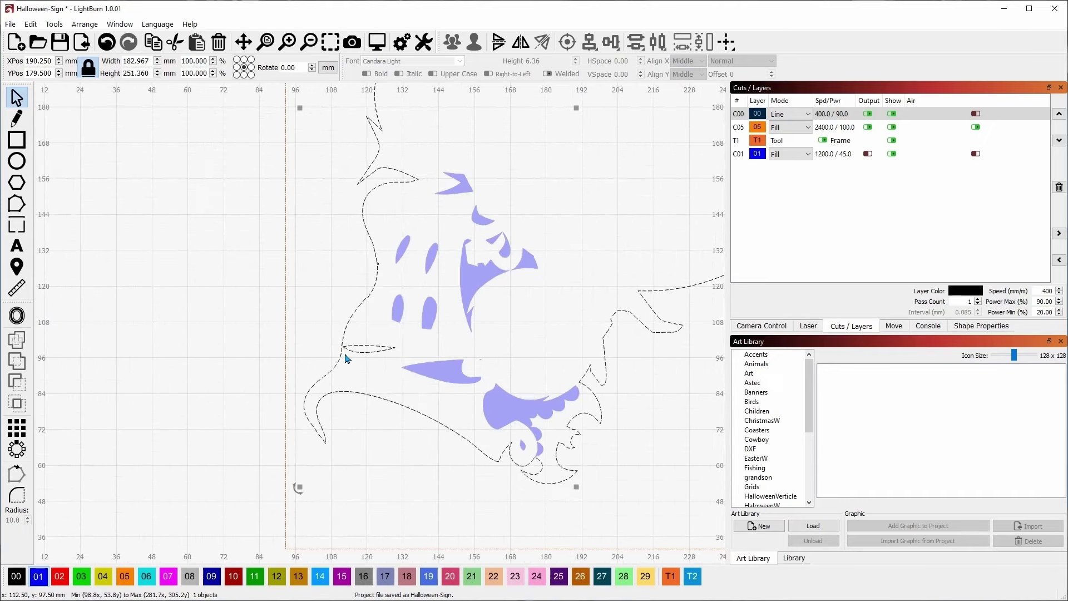
pyautogui.scroll(-3, 346, 358)
pyautogui.moveTo(477, 253); pyautogui.dragTo(446, 398)
pyautogui.scroll(2, 400, 279)
pyautogui.moveTo(445, 230); pyautogui.dragTo(444, 374)
pyautogui.moveTo(506, 413); pyautogui.dragTo(425, 263)
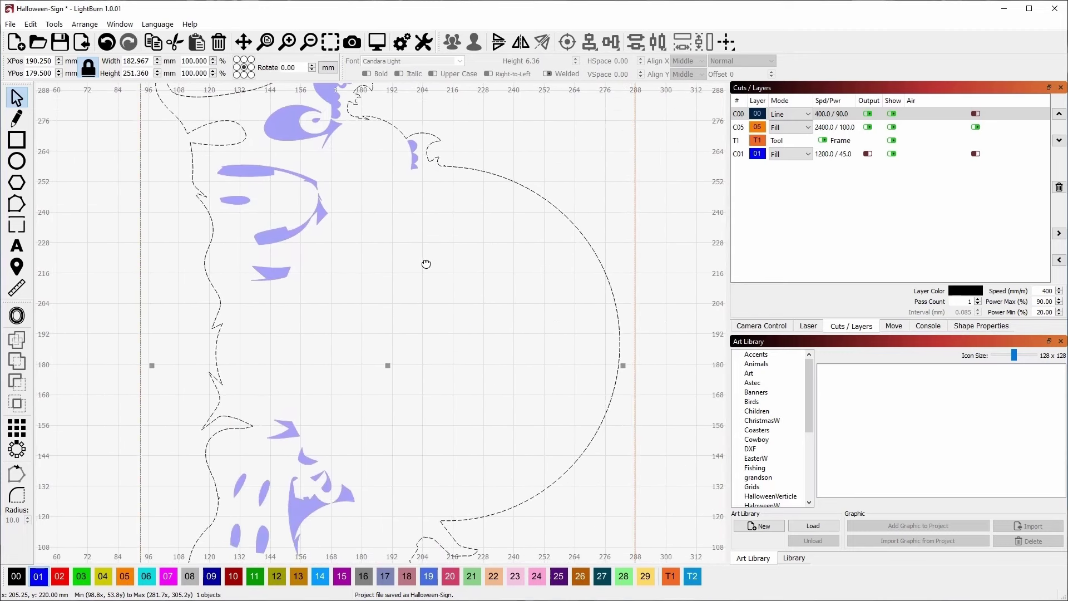
pyautogui.moveTo(345, 341); pyautogui.dragTo(353, 236)
pyautogui.scroll(-1, 401, 286)
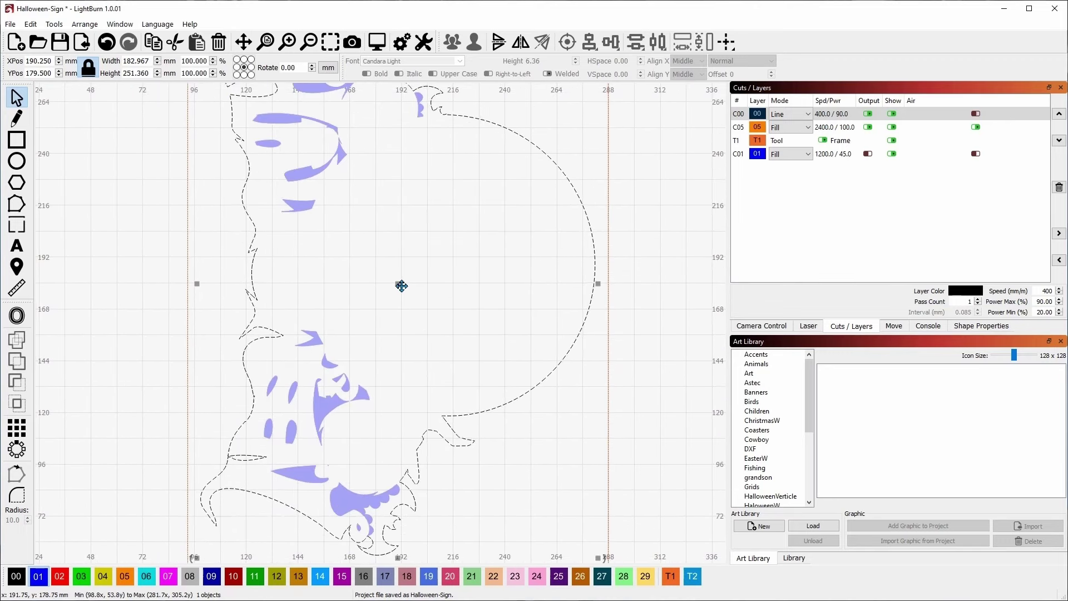
pyautogui.scroll(-1, 389, 288)
pyautogui.moveTo(388, 289); pyautogui.dragTo(383, 292)
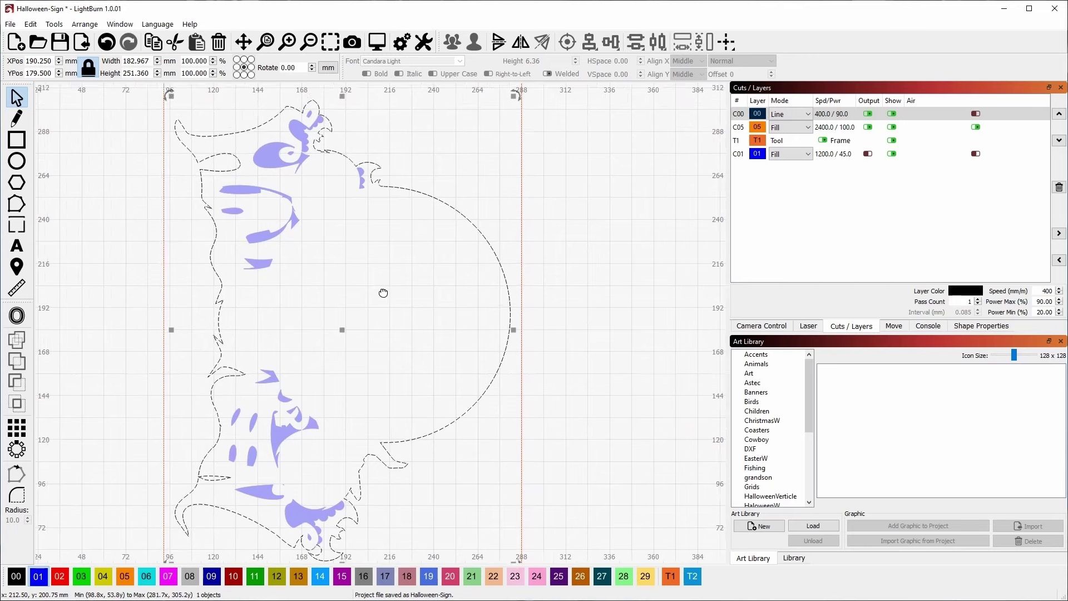
pyautogui.scroll(-1, 388, 293)
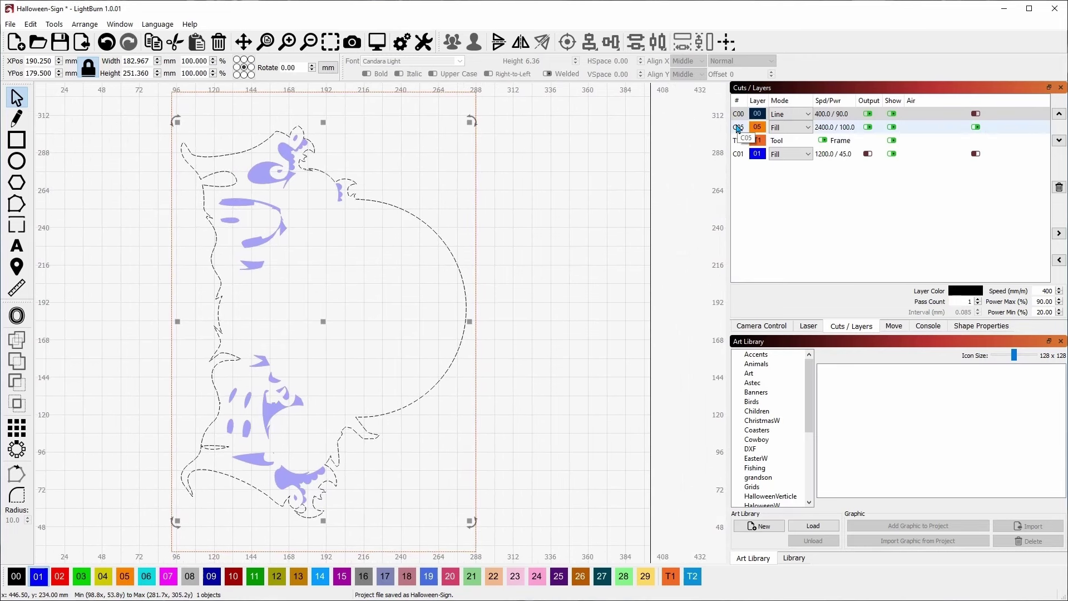
# - Turn off laser output for layer 05, which holds the Halloween lettering outside the work area
pyautogui.click(738, 128)
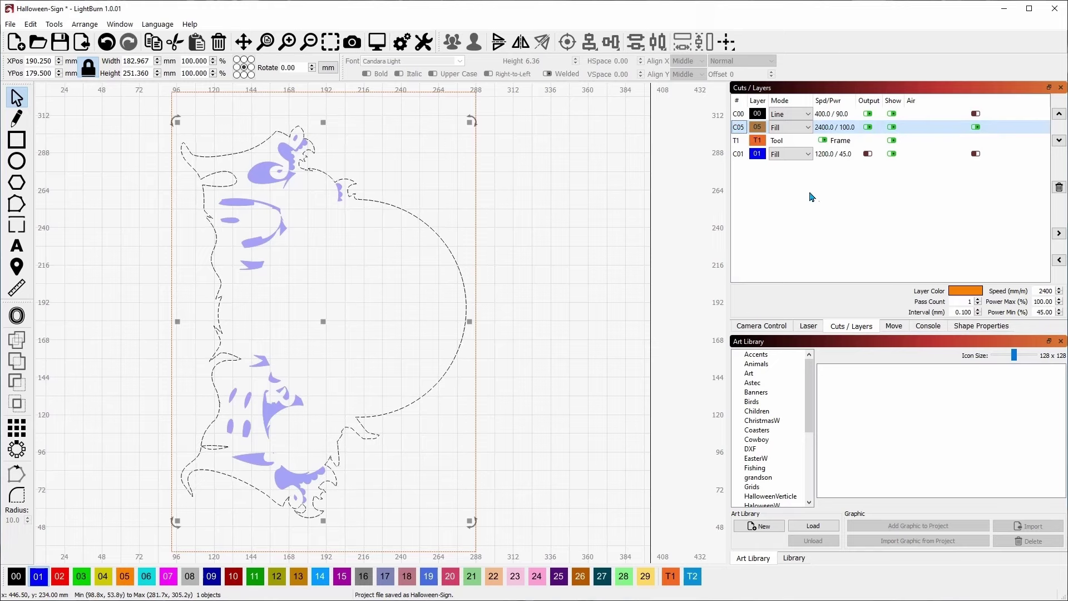
pyautogui.scroll(-3, 623, 222)
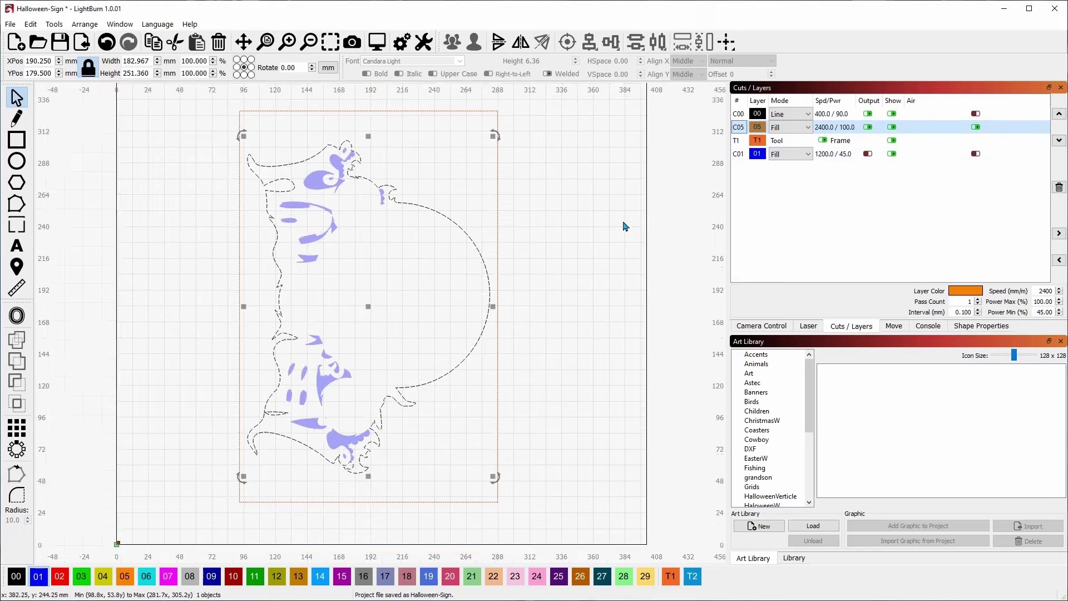
pyautogui.scroll(1, 624, 222)
pyautogui.scroll(1, 624, 220)
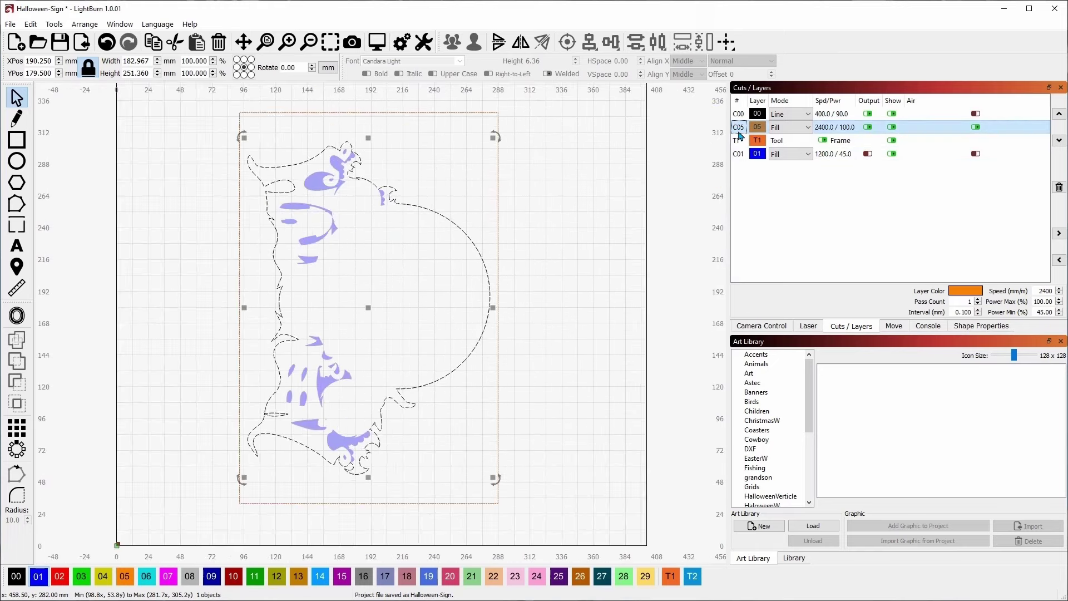
pyautogui.scroll(-2, 638, 172)
pyautogui.moveTo(623, 272); pyautogui.dragTo(525, 243)
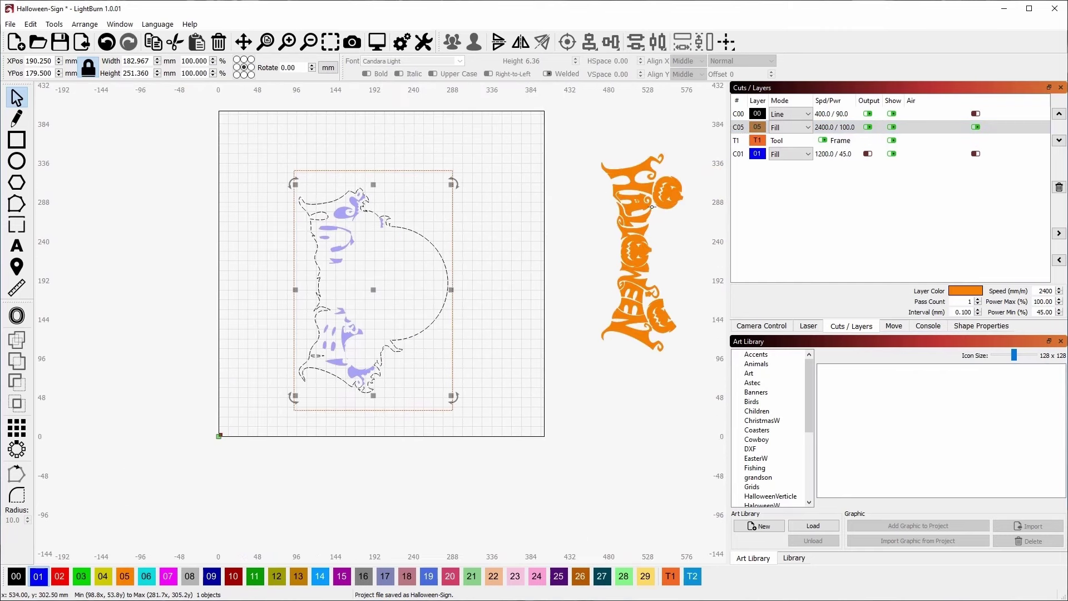
pyautogui.click(867, 127)
# - Assign the complete sign artwork farthest from the work area to tool layer T2
pyautogui.moveTo(667, 228); pyautogui.dragTo(500, 256)
pyautogui.moveTo(564, 238); pyautogui.dragTo(483, 230)
pyautogui.moveTo(466, 142); pyautogui.dragTo(673, 433)
pyautogui.click(700, 578)
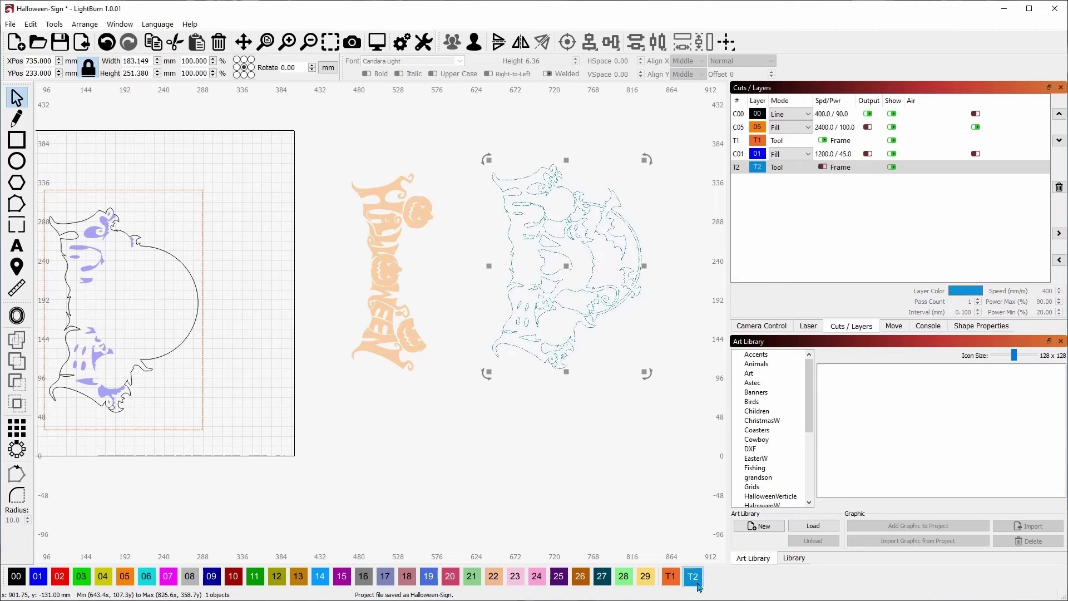
pyautogui.click(535, 433)
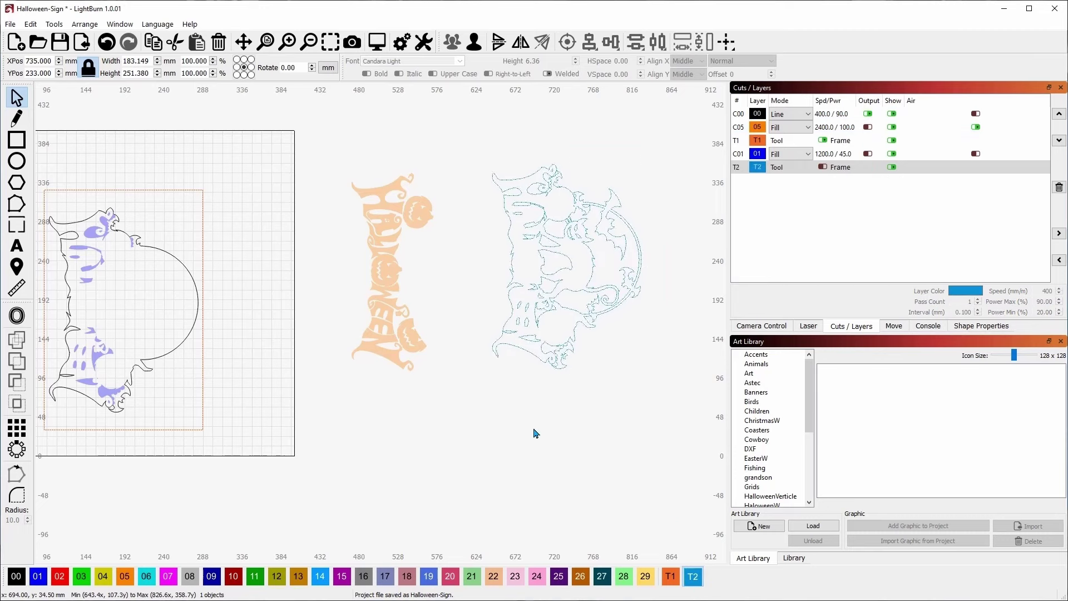
# - Assign the Halloween lettering beside the work area to tool layer T2
pyautogui.click(378, 204)
pyautogui.click(698, 578)
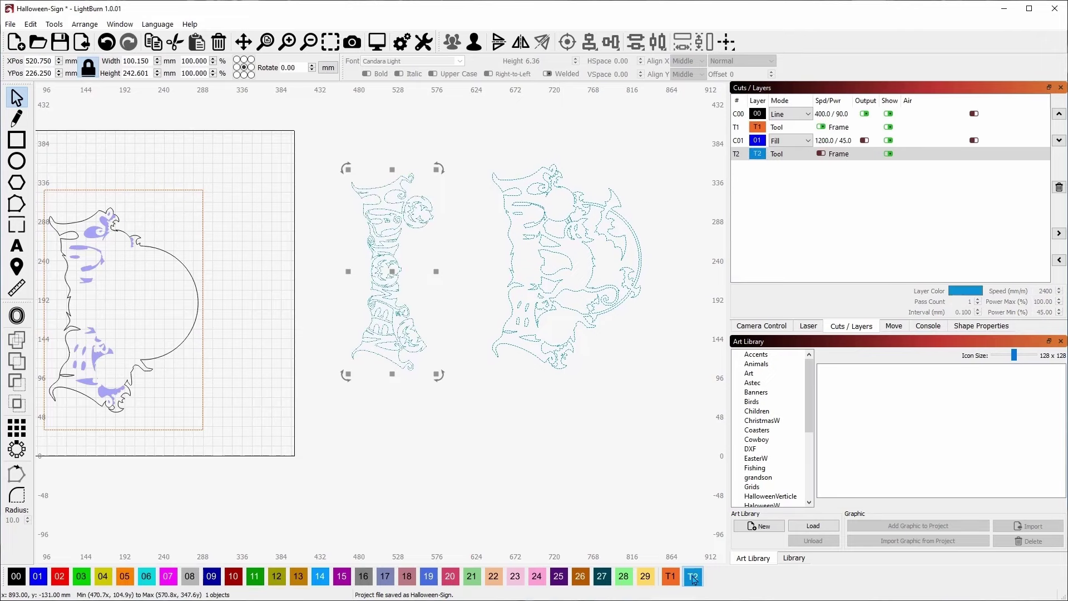
pyautogui.click(585, 439)
pyautogui.moveTo(362, 358); pyautogui.dragTo(501, 336)
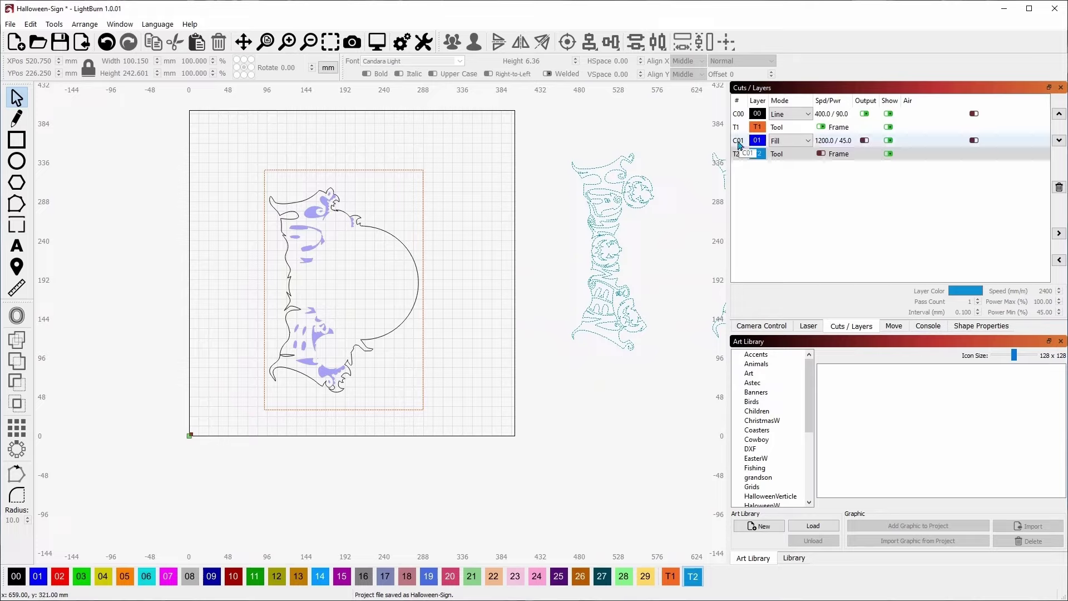
# - Move layer 01 to the first place in the cut order, ahead of layer 00
pyautogui.click(738, 144)
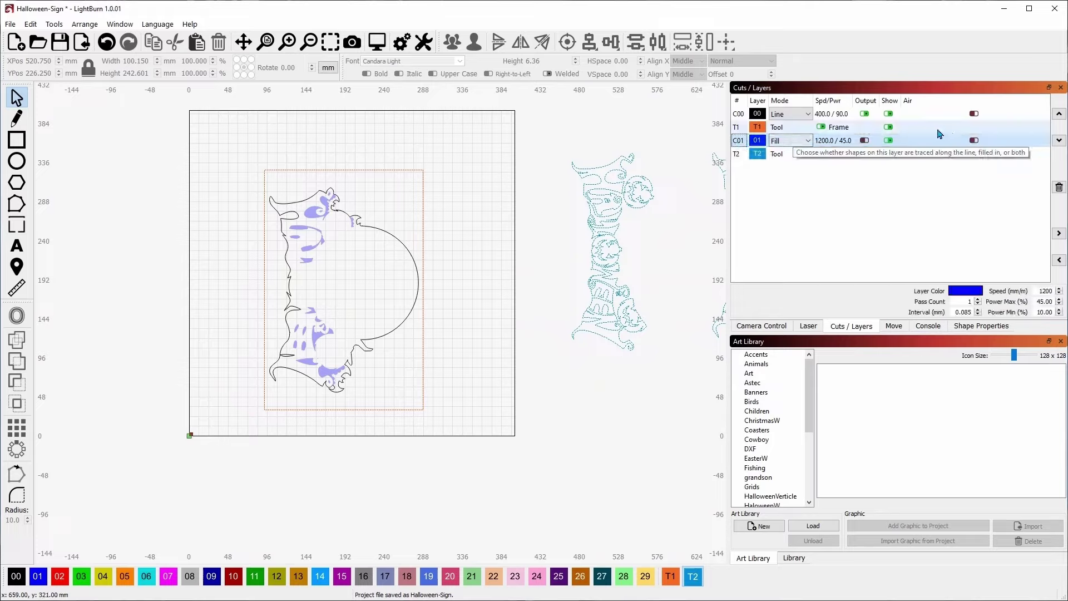
pyautogui.click(1058, 115)
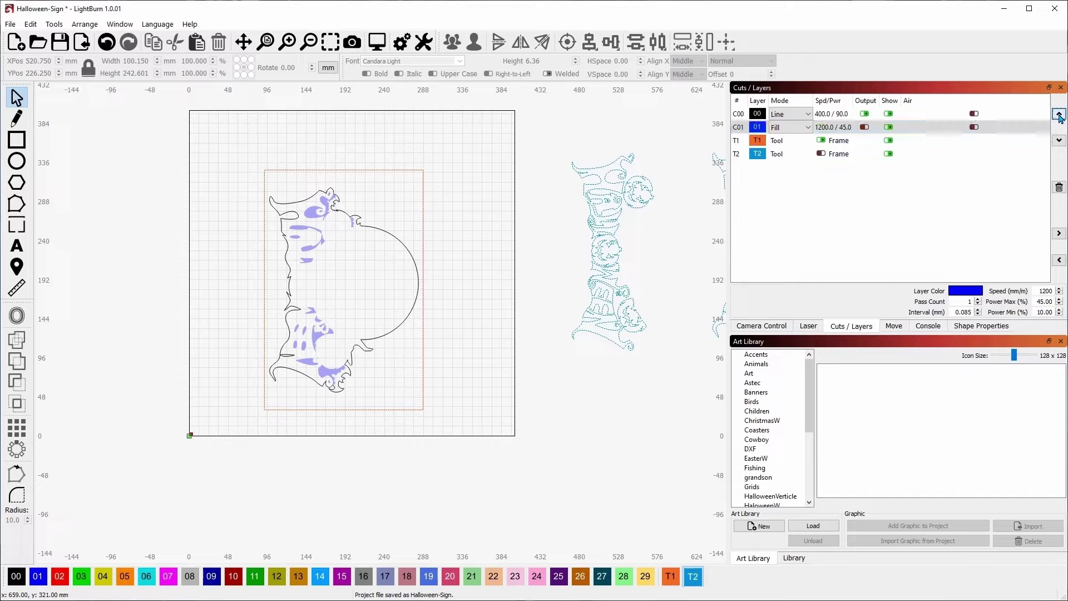
pyautogui.click(1058, 115)
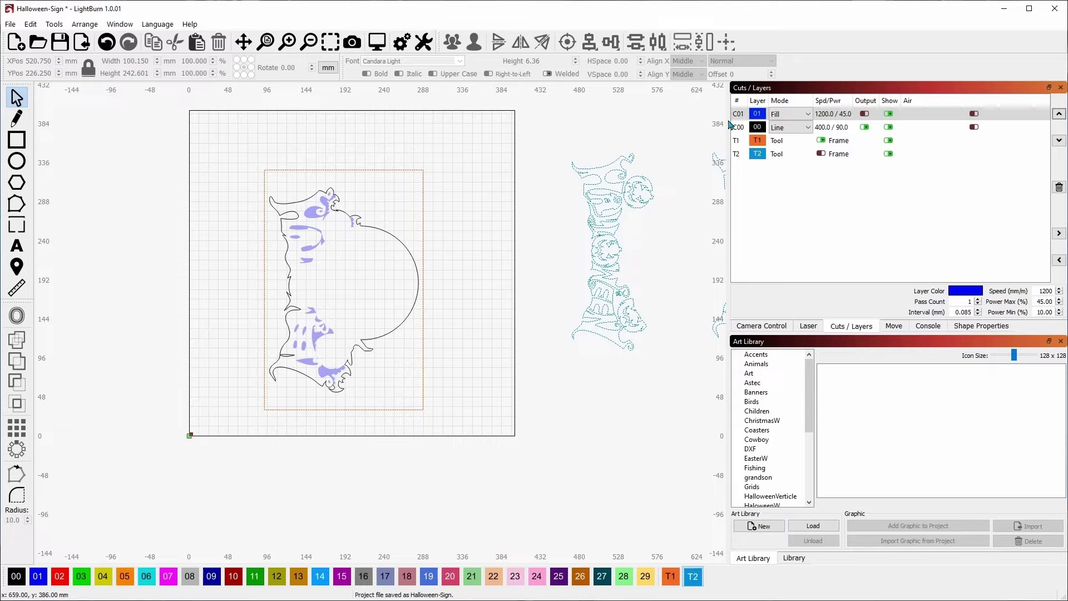
# - Enable laser output for layer 01
pyautogui.click(738, 115)
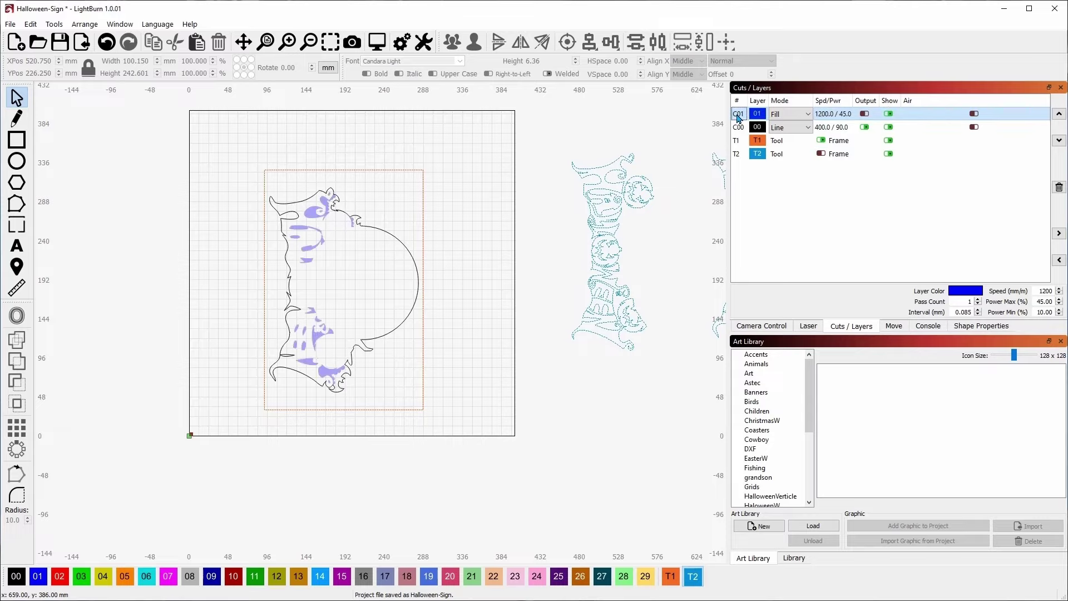
pyautogui.click(738, 128)
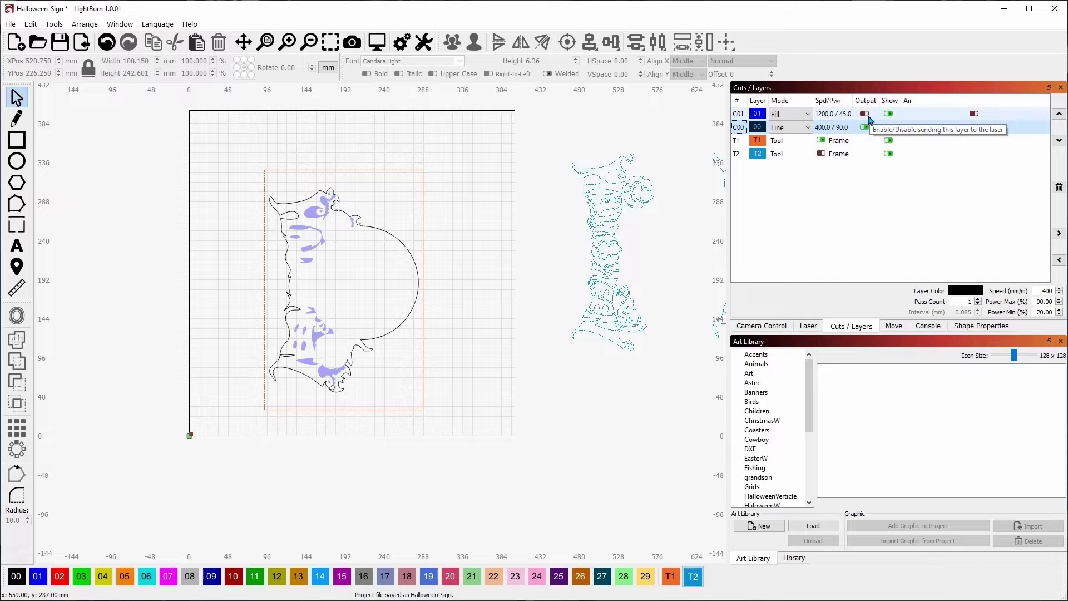
pyautogui.click(864, 115)
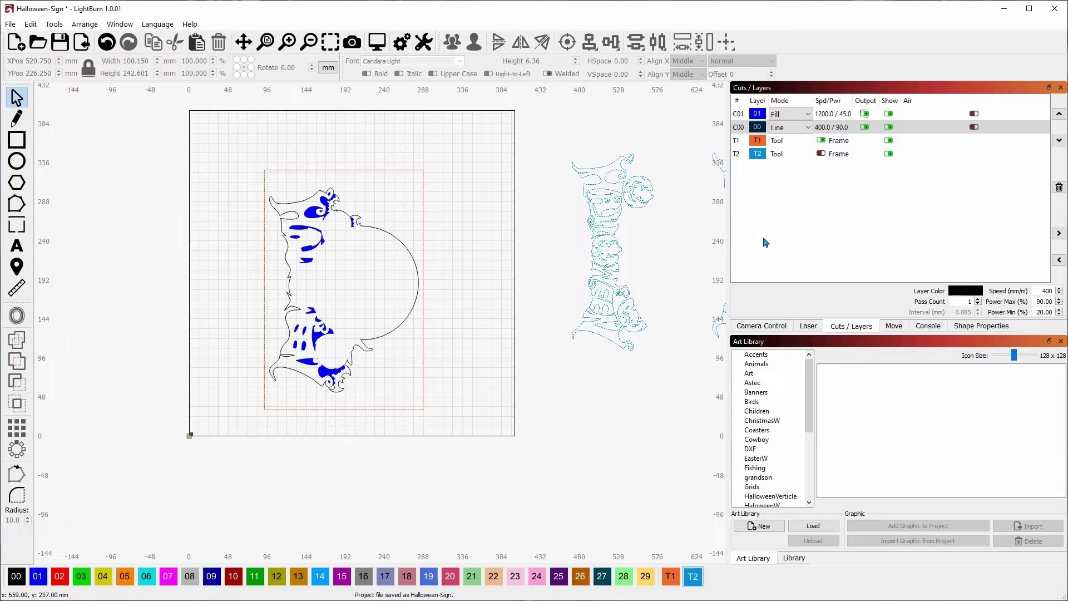
# - Preview the laser job and run through its playback to check the order of the fills and the outline cut
pyautogui.click(378, 42)
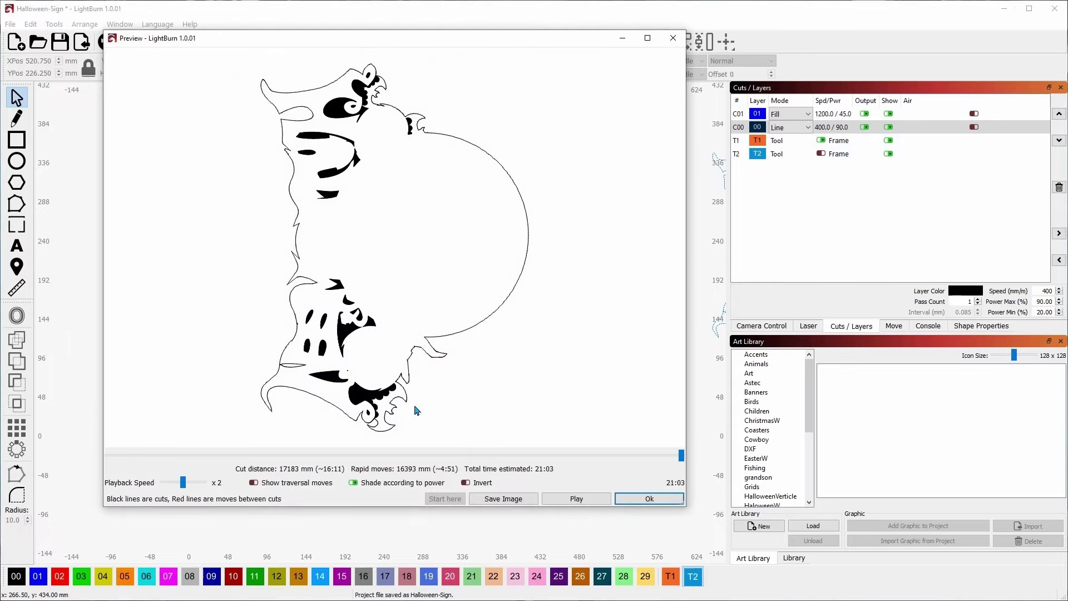
pyautogui.moveTo(681, 457)
pyautogui.mouseDown()
pyautogui.moveTo(131, 458)
pyautogui.moveTo(241, 462)
pyautogui.mouseUp()
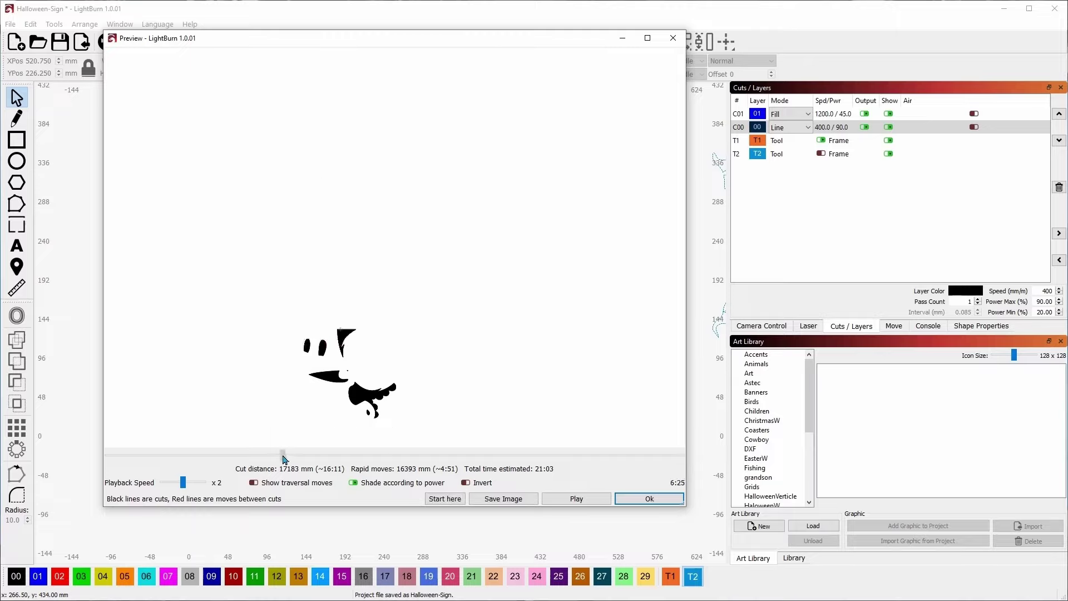
pyautogui.moveTo(315, 456)
pyautogui.mouseDown()
pyautogui.moveTo(655, 454)
pyautogui.moveTo(691, 463)
pyautogui.mouseUp()
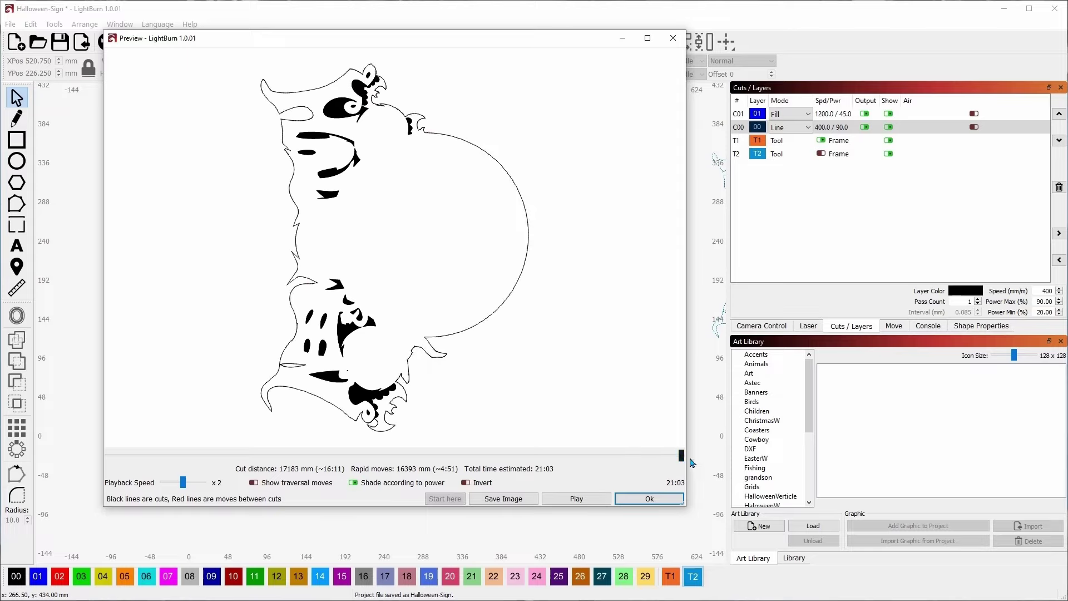
pyautogui.click(649, 499)
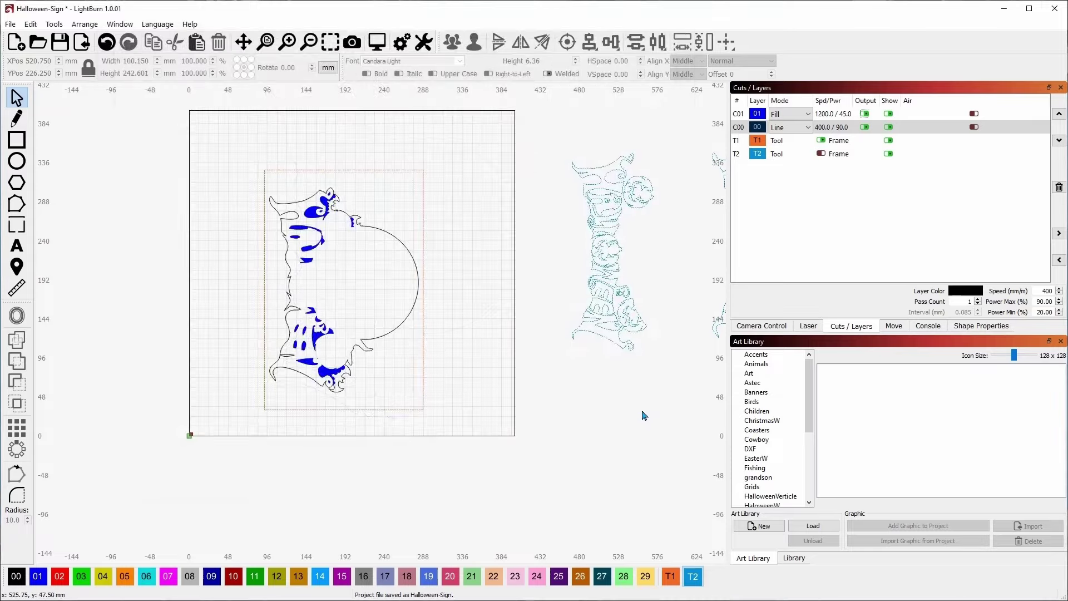
# - Float the camera view over the workspace and enlarge it, and start the laser job
pyautogui.click(809, 327)
pyautogui.click(761, 326)
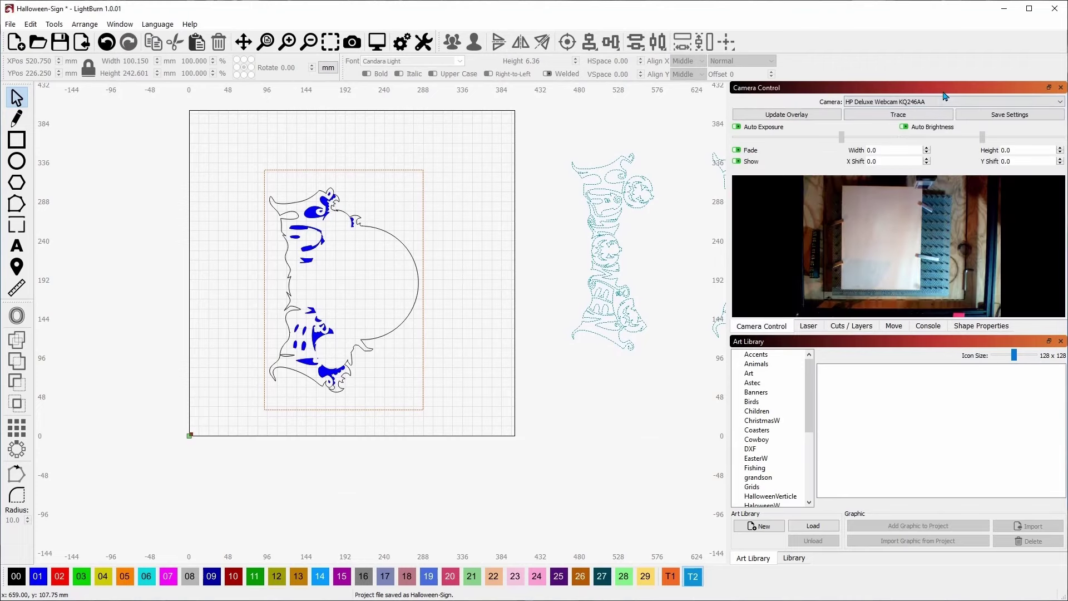
pyautogui.moveTo(944, 95); pyautogui.dragTo(471, 39)
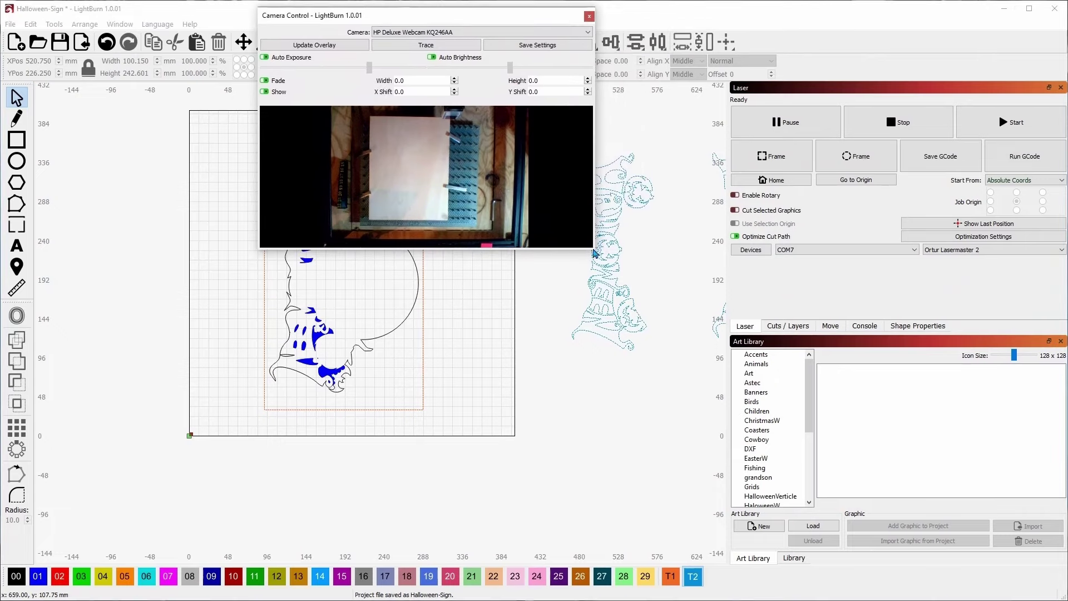
pyautogui.moveTo(592, 249); pyautogui.dragTo(661, 302)
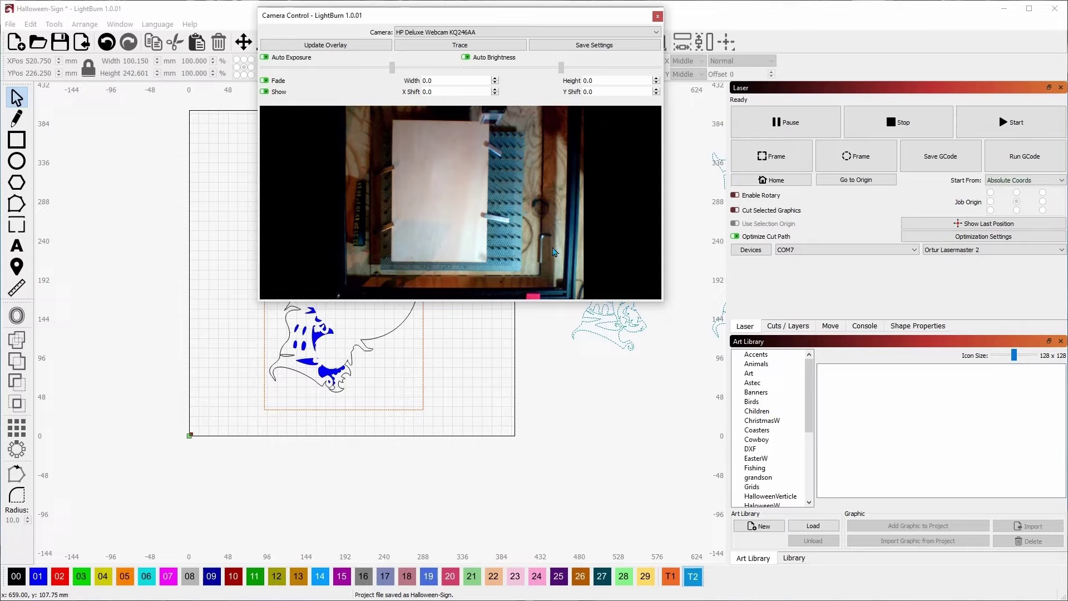
pyautogui.moveTo(662, 300); pyautogui.dragTo(673, 319)
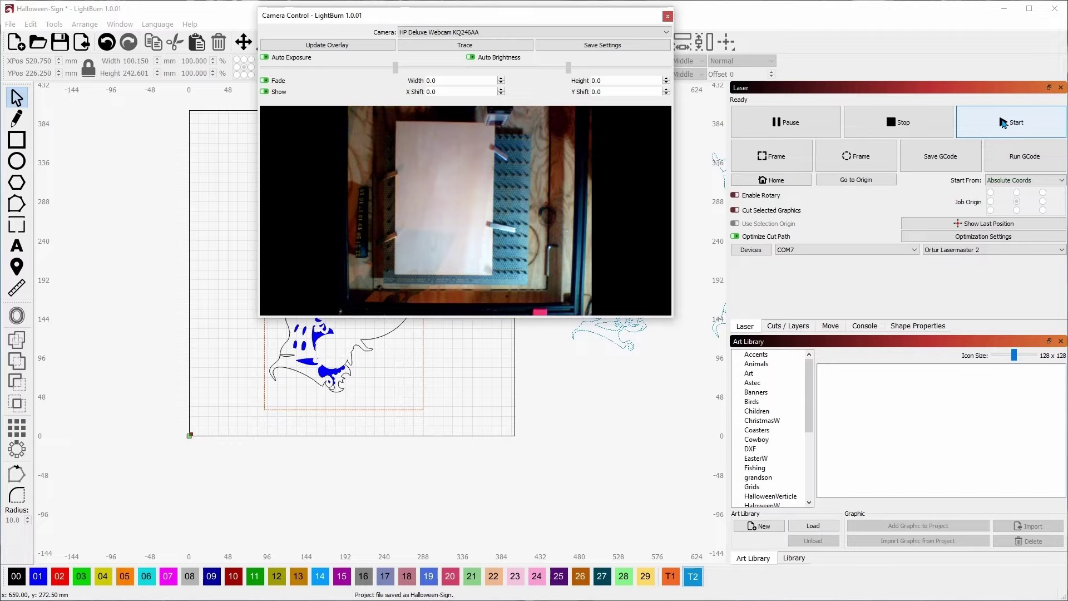
pyautogui.click(1002, 123)
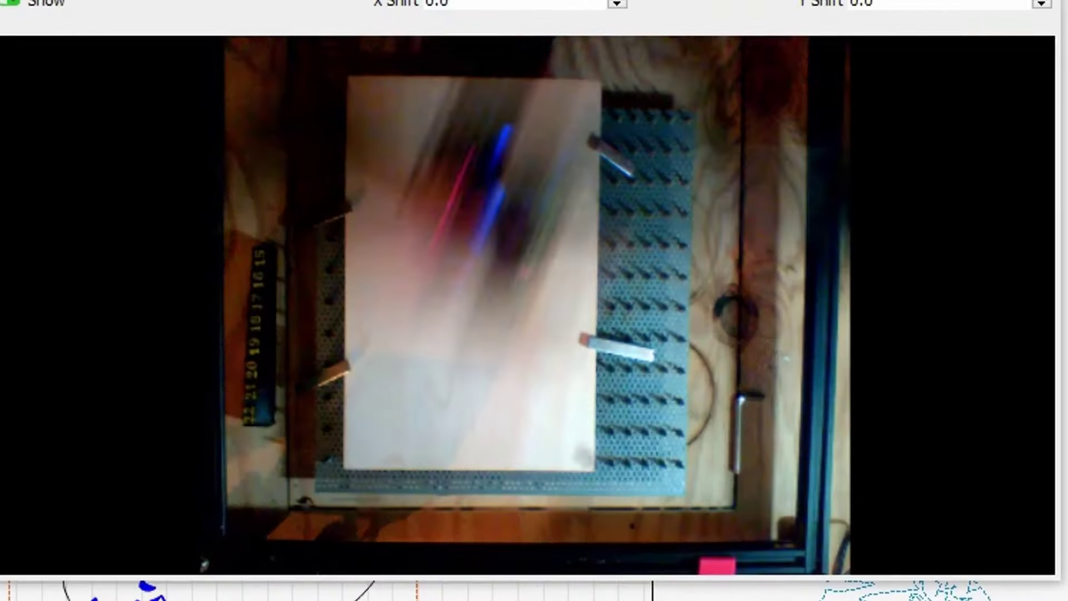